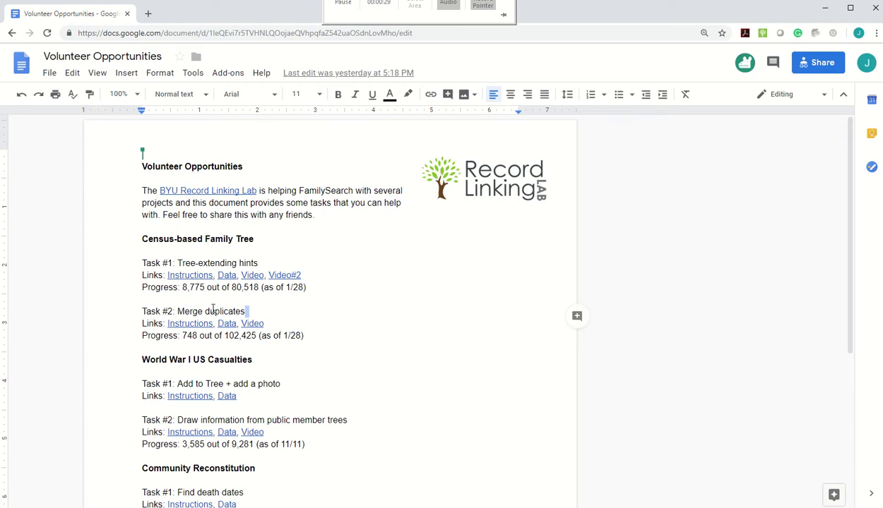
Open the data spreadsheet linked under Task #2: Merge duplicates and go to the first rows without a volunteer
click(229, 324)
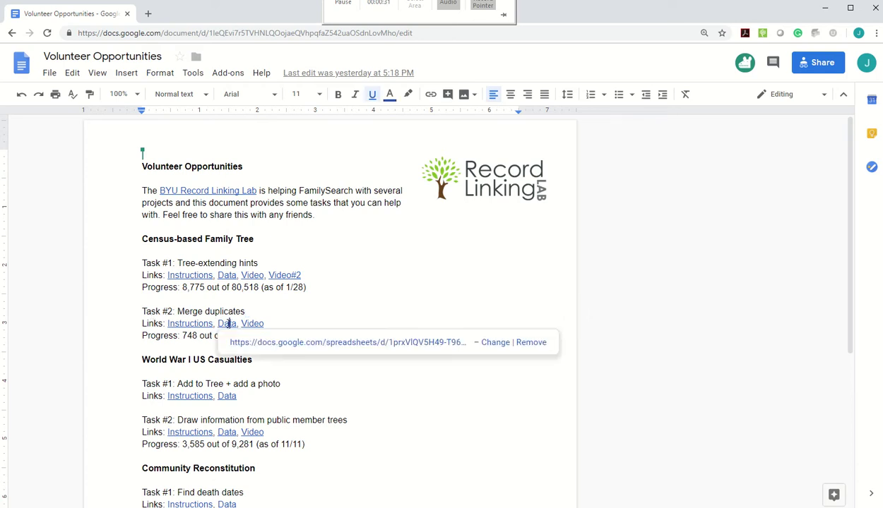
click(278, 344)
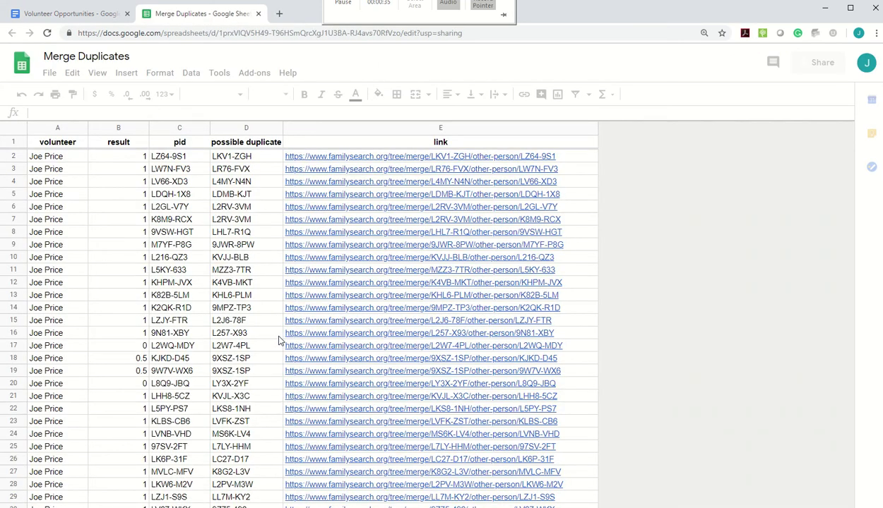
click(59, 185)
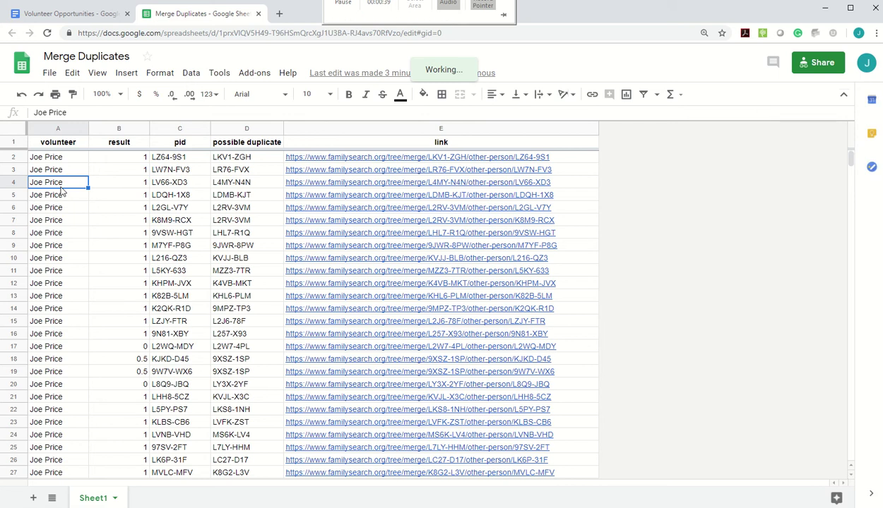
key(ctrl+Down)
scroll(78, 381, down, 2)
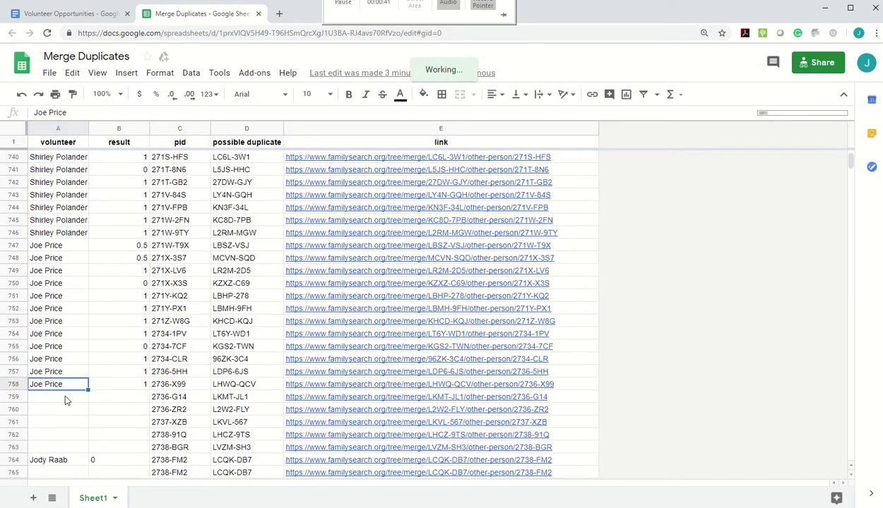
Claim rows 759 to 762 by entering the volunteer's name in cell A759 and copying it through A762
click(65, 396)
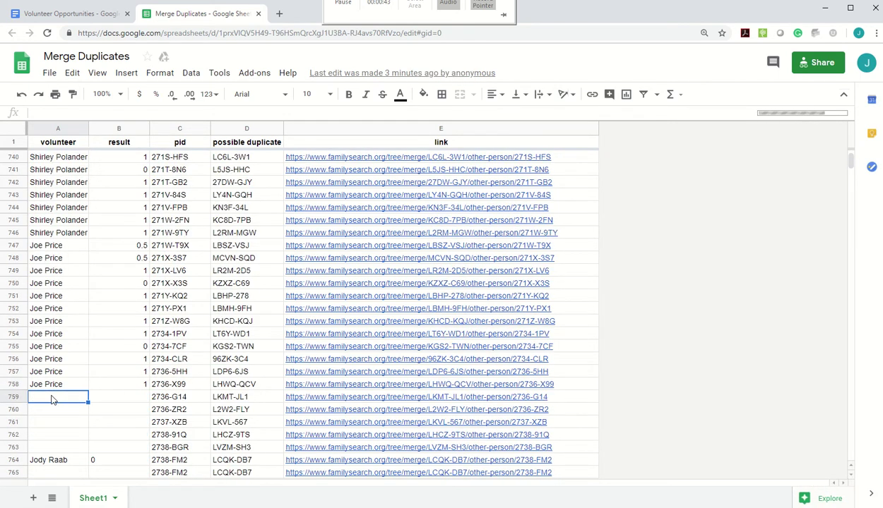
text(oe P)
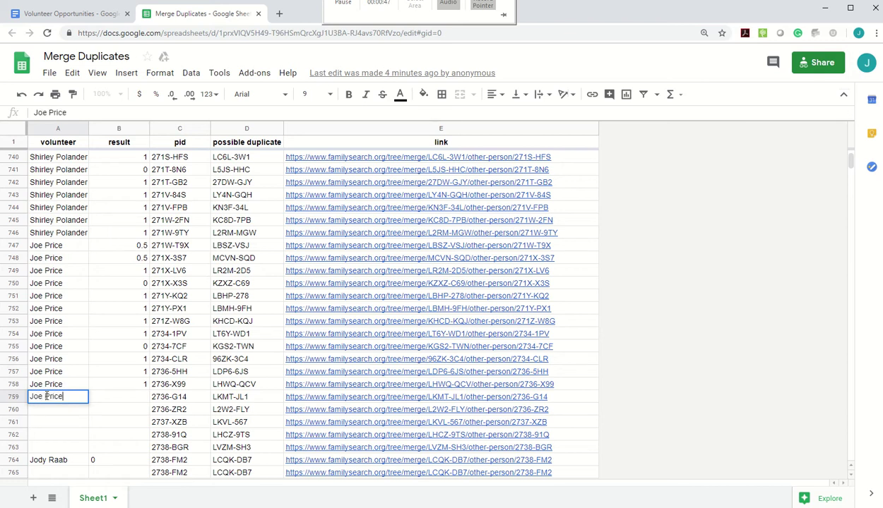
text(rice)
click(81, 407)
drag(59, 400, 55, 434)
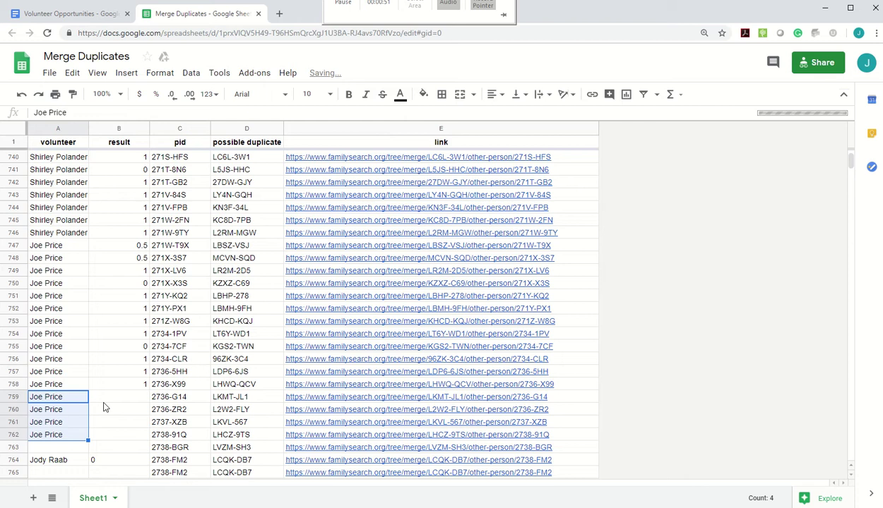
Open the FamilySearch merge link for row 759 of the spreadsheet
click(125, 403)
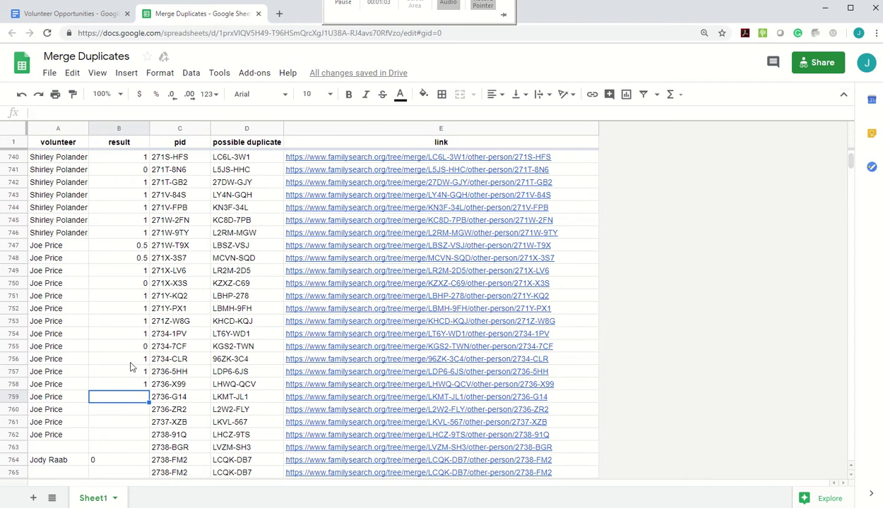
mouse_move(300, 409)
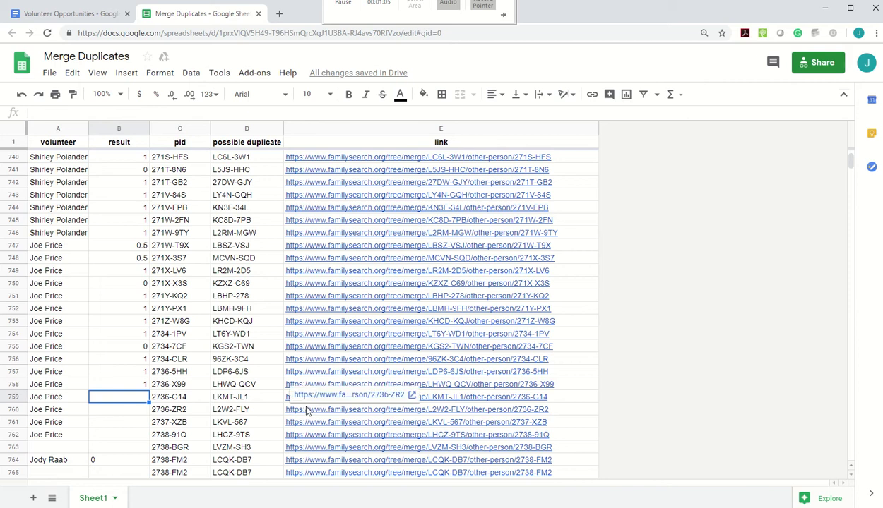
click(423, 397)
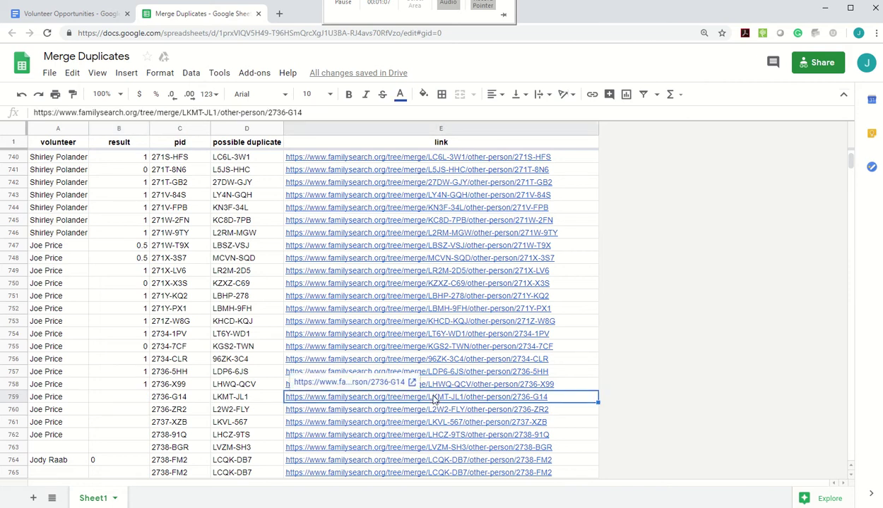
click(345, 384)
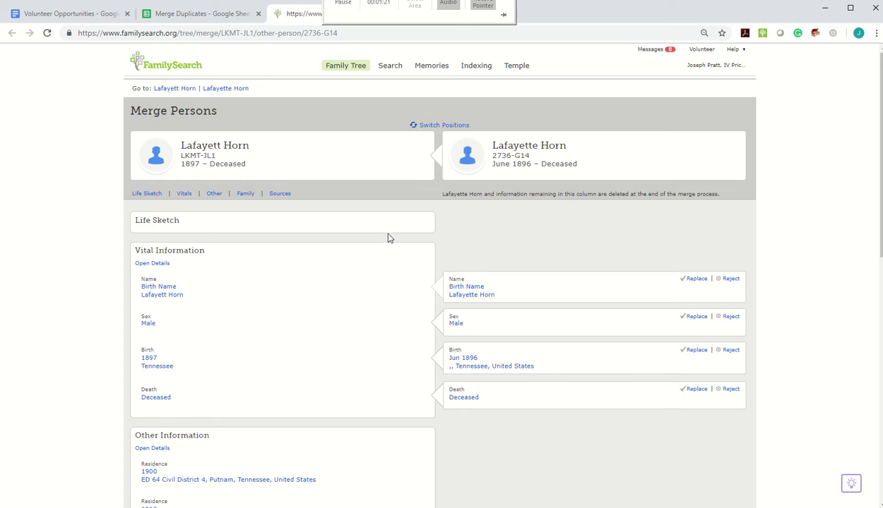
Compare the two persons' details and replace the surviving person's birth and name with the duplicate's information
scroll(387, 238, down, 1)
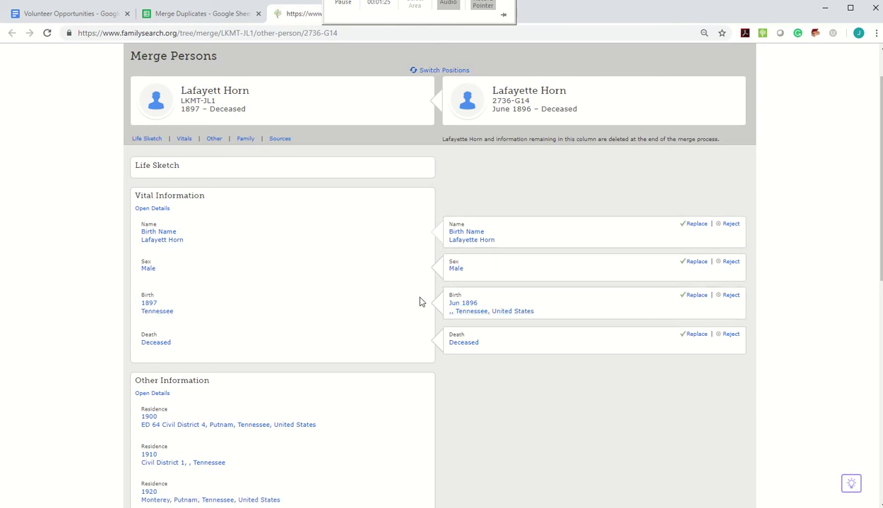
scroll(422, 289, down, 5)
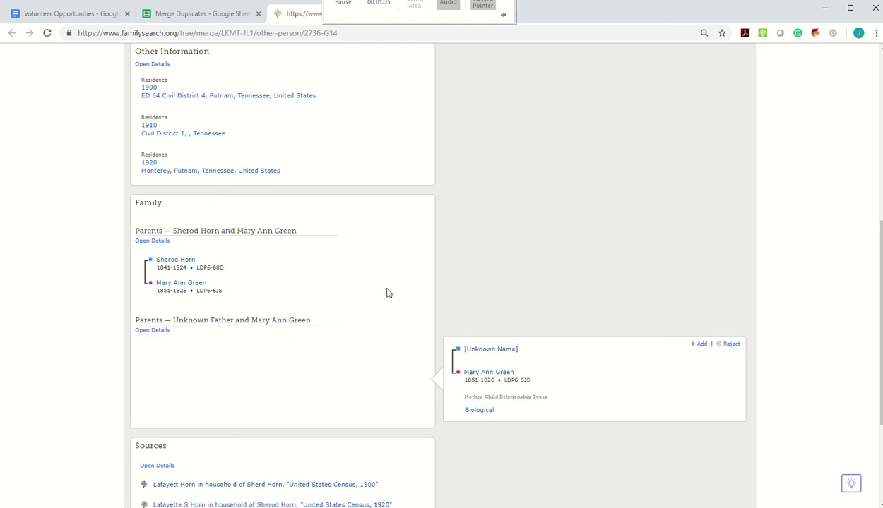
scroll(395, 286, up, 4)
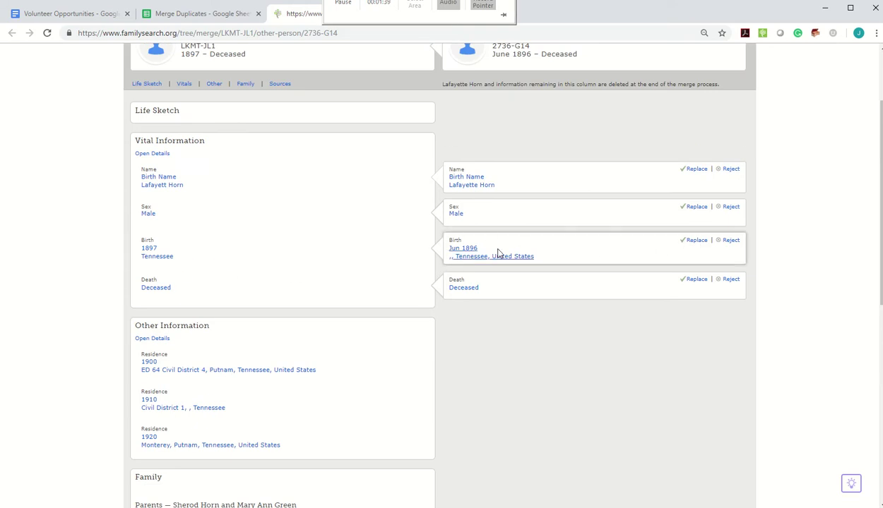
click(694, 241)
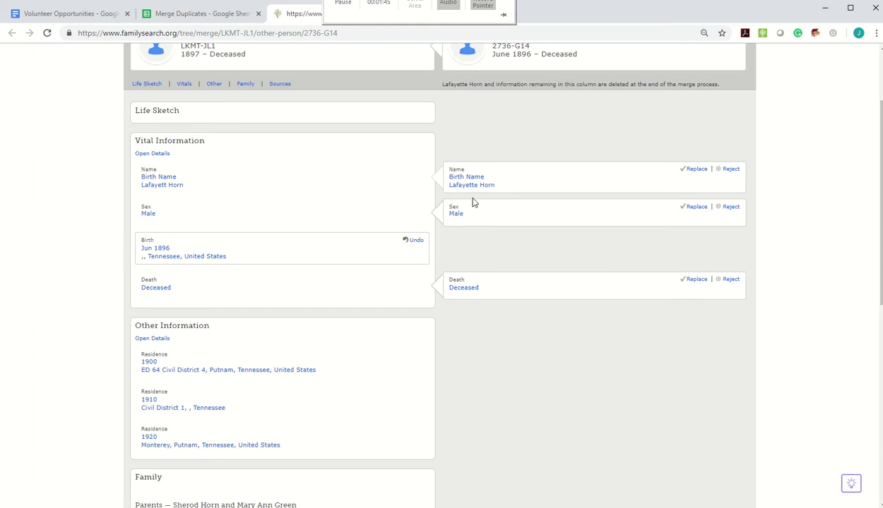
click(695, 170)
Finish the merge without entering a reason, and review the merged person's vitals and family members
scroll(609, 212, down, 4)
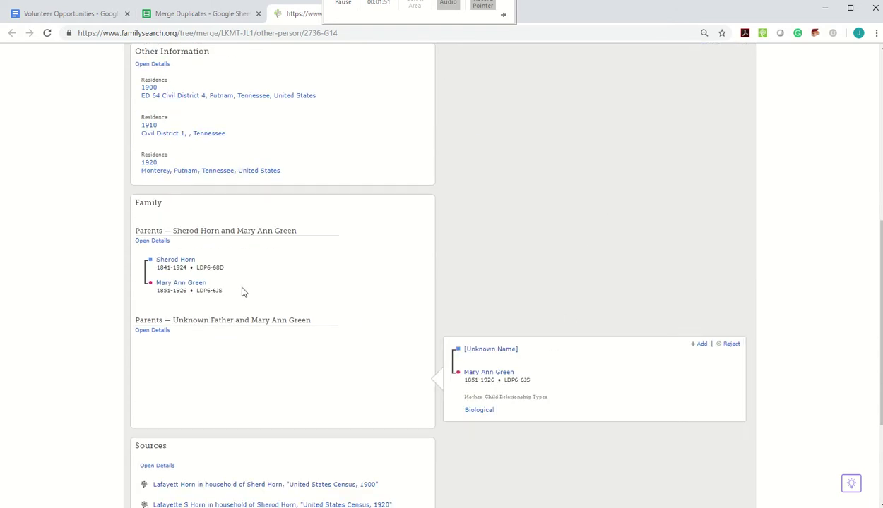
scroll(601, 332, down, 3)
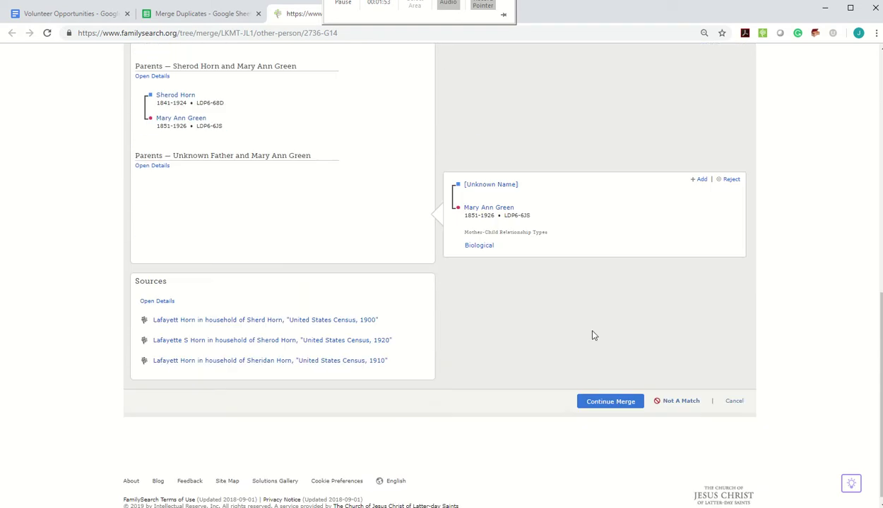
click(597, 404)
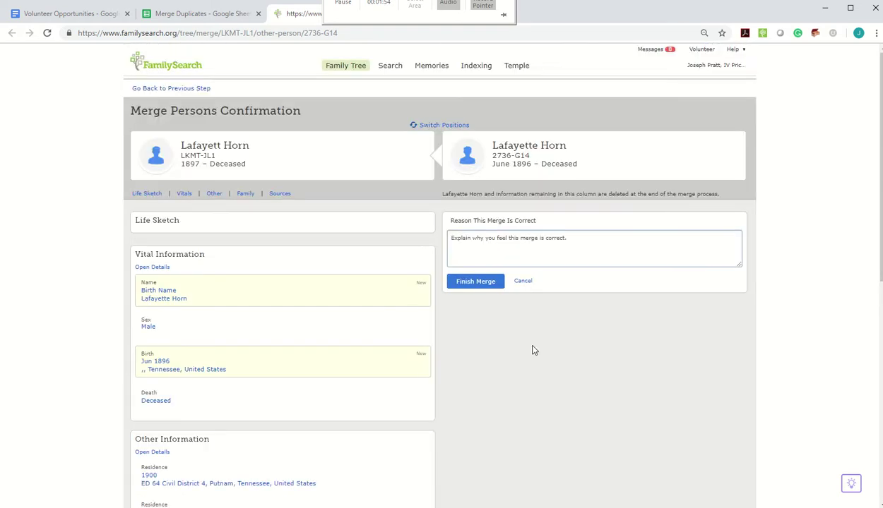
click(472, 285)
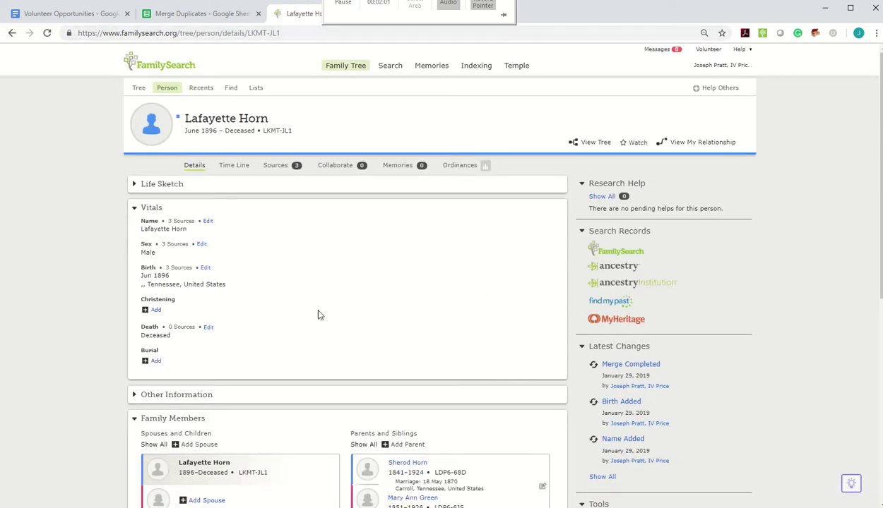
scroll(317, 311, down, 3)
scroll(320, 301, down, 2)
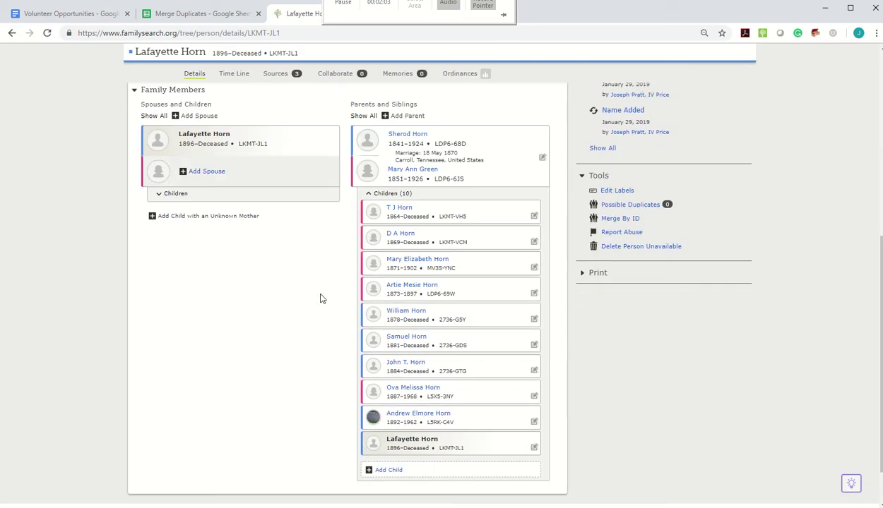
scroll(318, 305, up, 5)
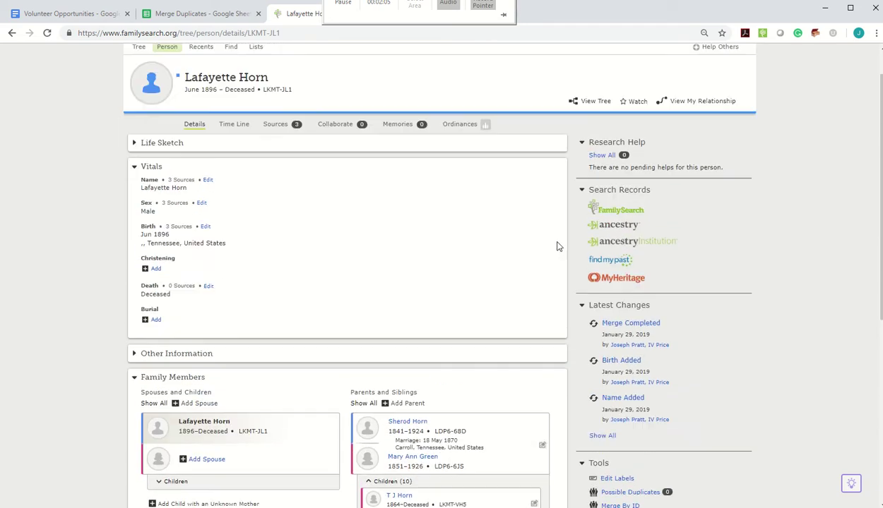
Switch back to the Merge Duplicates spreadsheet and record the result 1 for row 759
click(180, 15)
click(137, 399)
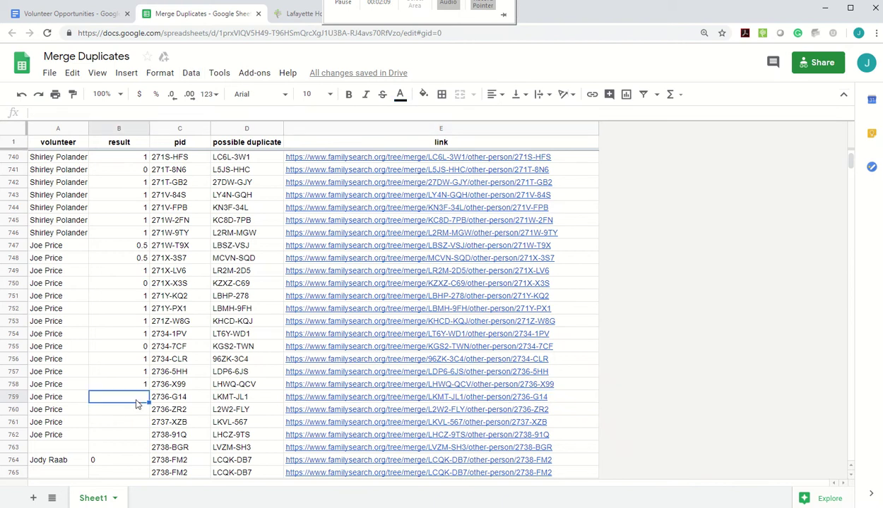
text(1)
key(Return)
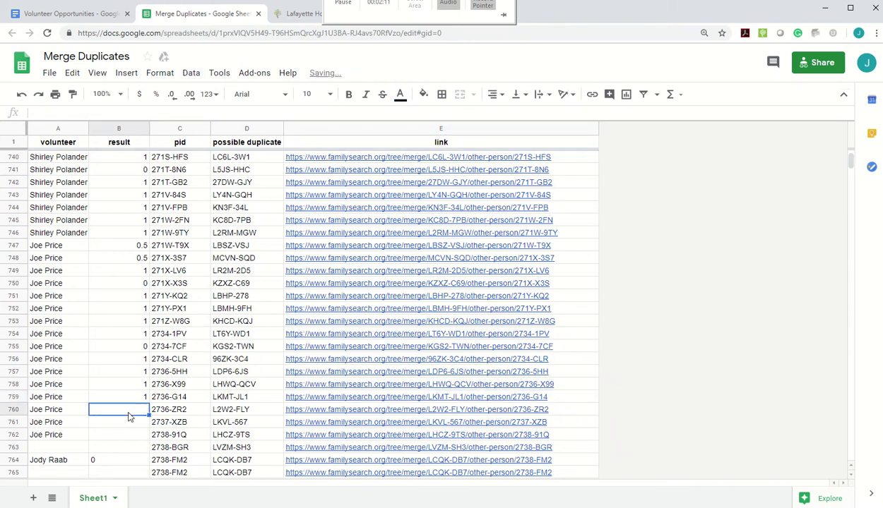
Open the merge link for row 760 and compare the two persons' vitals, other information, family and sources
click(320, 416)
click(325, 399)
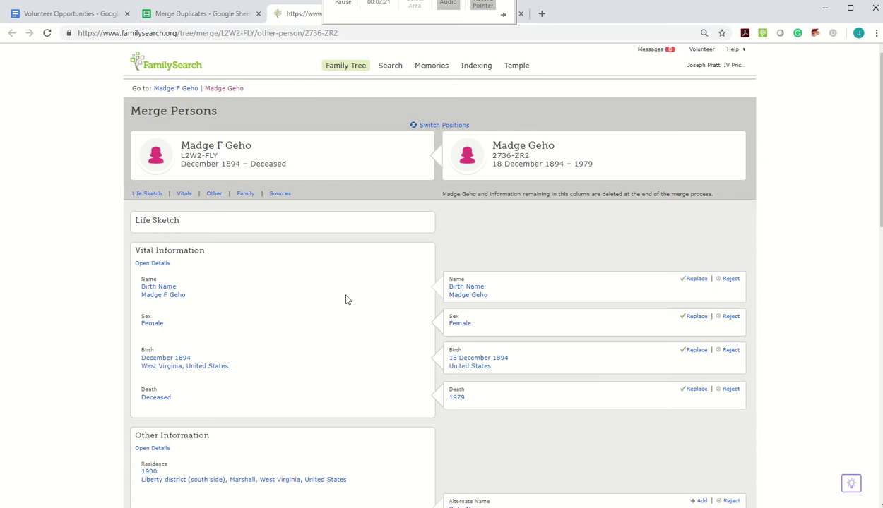
scroll(416, 294, down, 1)
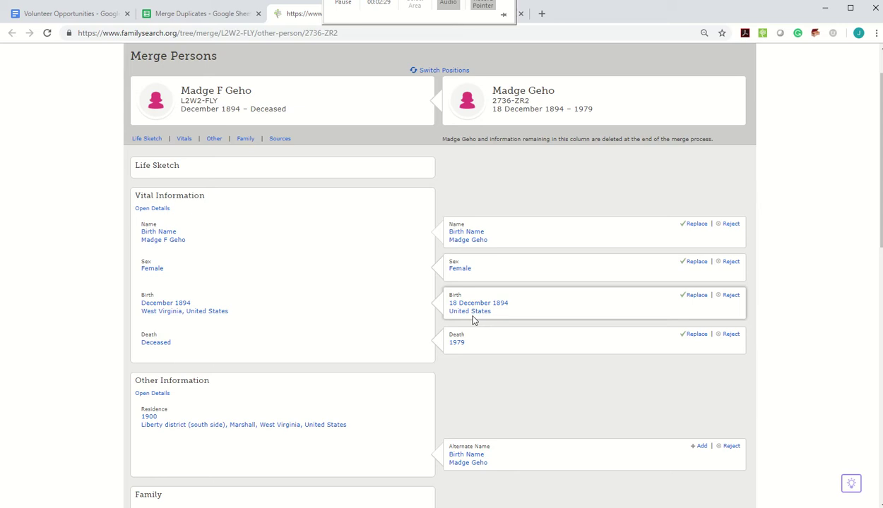
scroll(475, 320, down, 5)
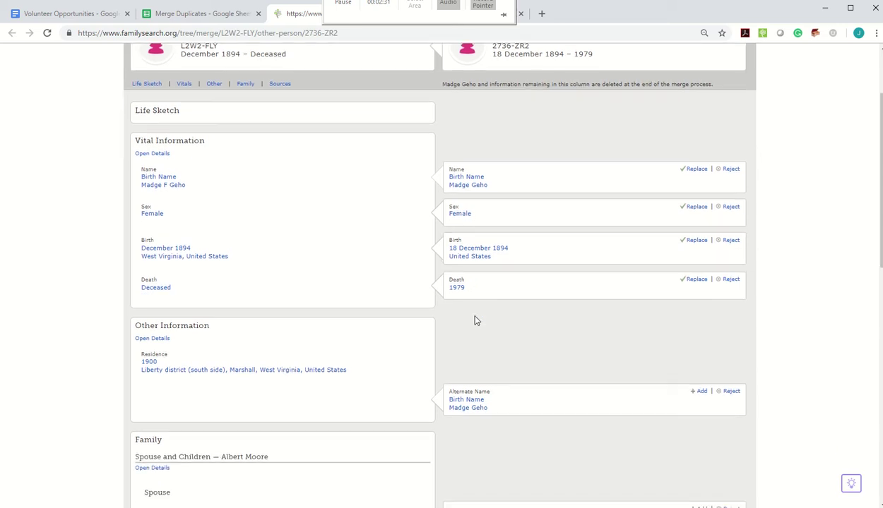
scroll(475, 320, down, 2)
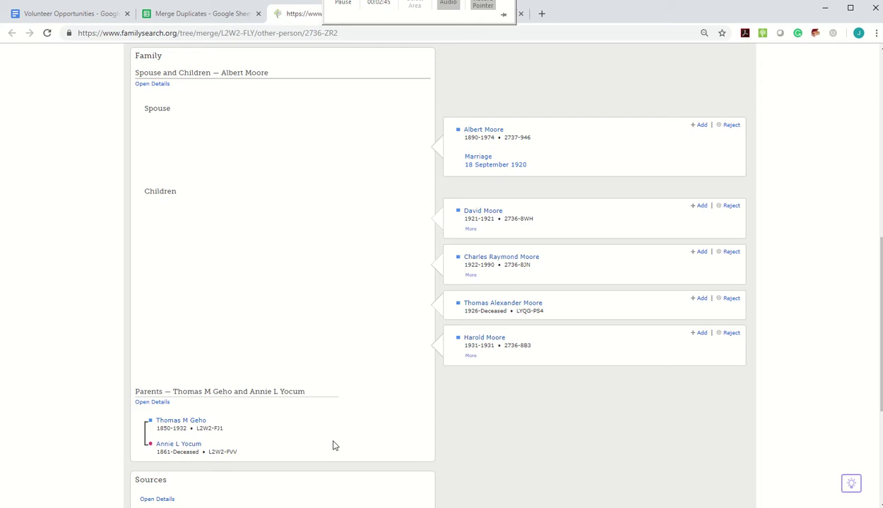
scroll(547, 432, down, 3)
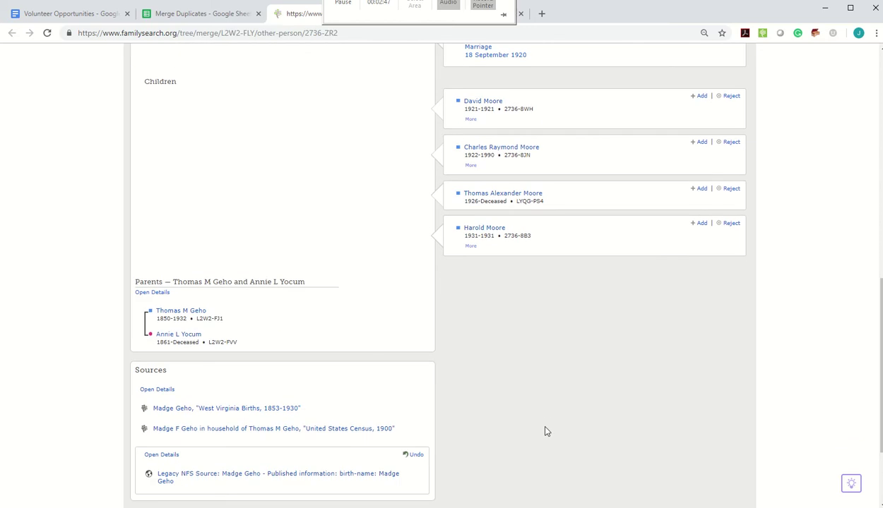
scroll(545, 432, up, 8)
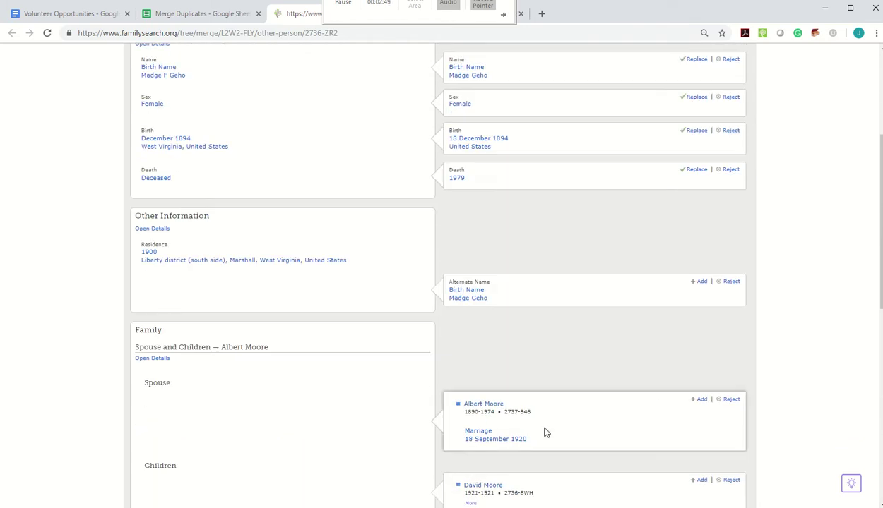
scroll(438, 346, up, 2)
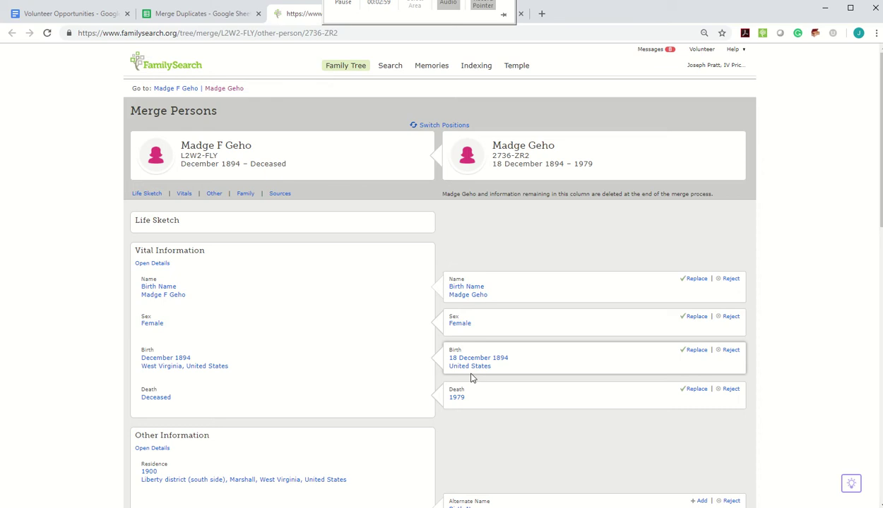
Open the profile of the second person in the merge, show all research helps, and examine the possible duplicates and record hints
click(222, 91)
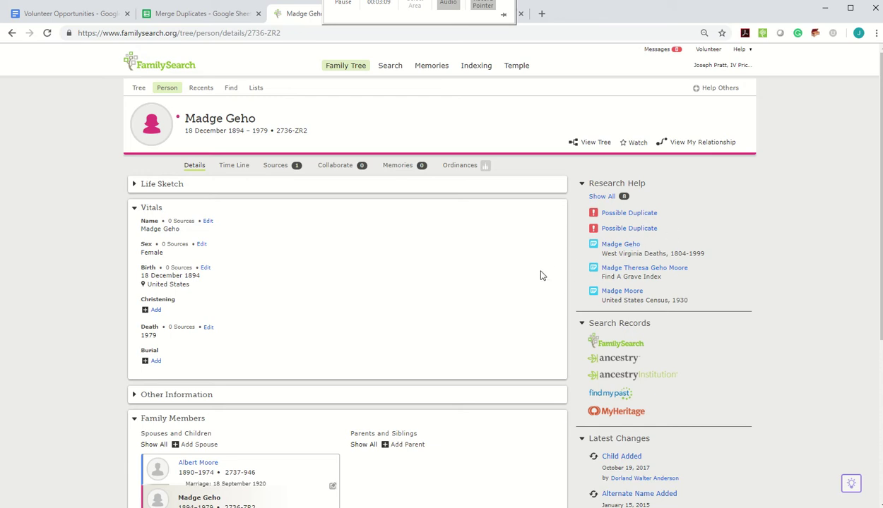
scroll(542, 275, down, 2)
scroll(626, 191, up, 1)
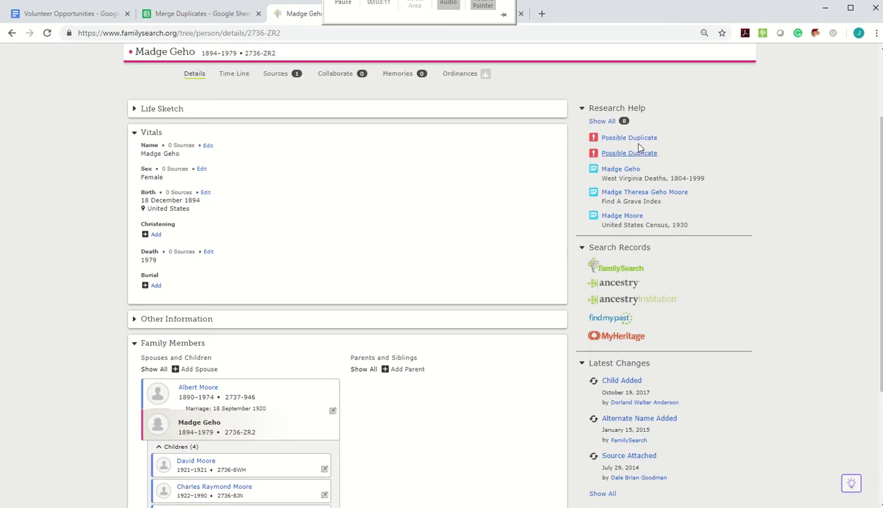
click(602, 121)
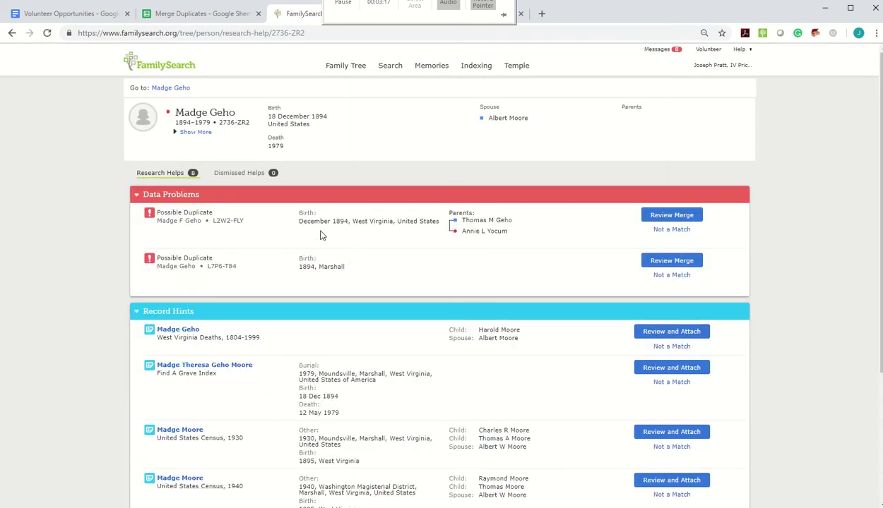
scroll(359, 283, down, 1)
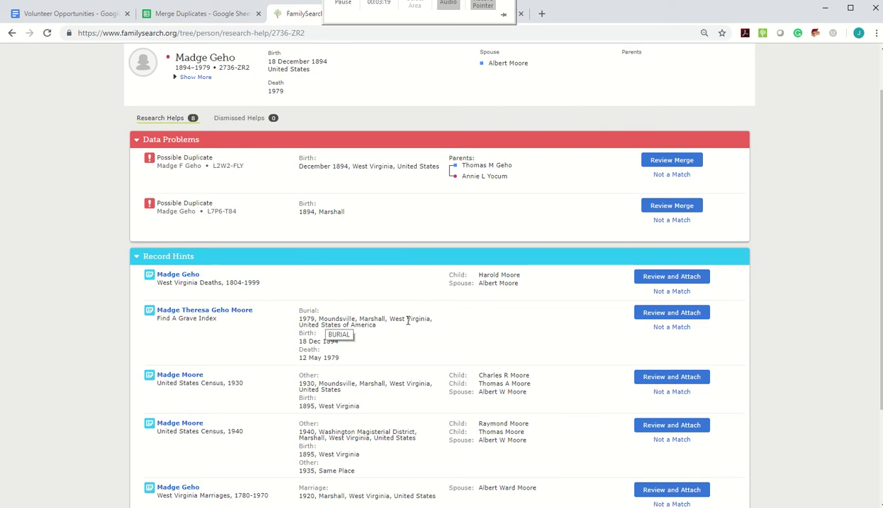
scroll(392, 346, down, 1)
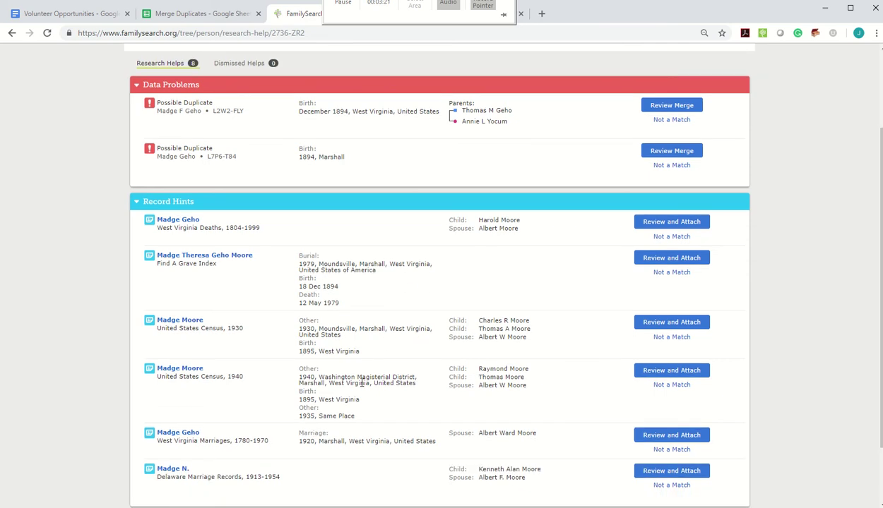
Compare the birth details, places, spouses and children listed in the person's record hints with those of the two possible duplicates
scroll(349, 401, down, 1)
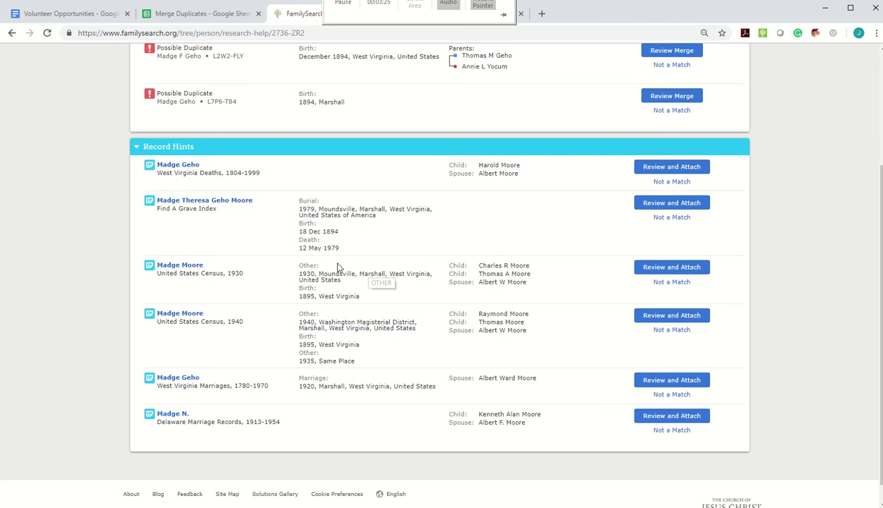
scroll(332, 255, up, 2)
scroll(342, 261, up, 1)
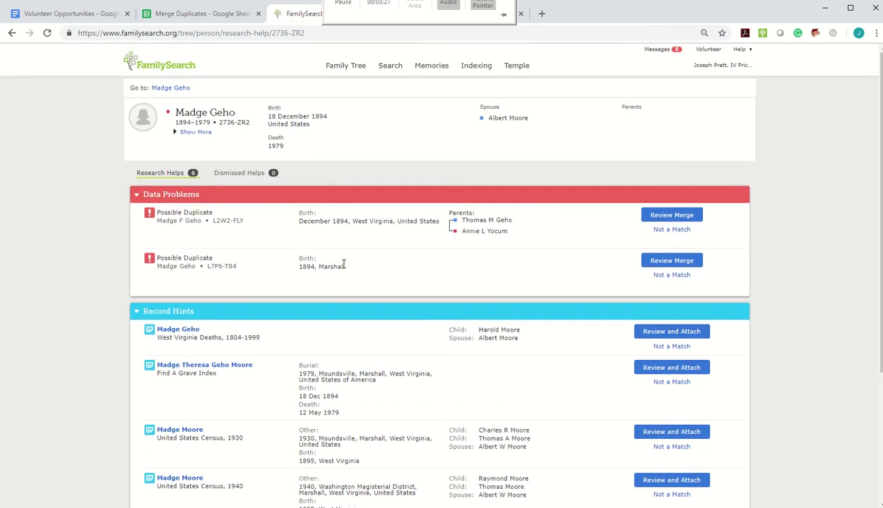
scroll(332, 269, down, 2)
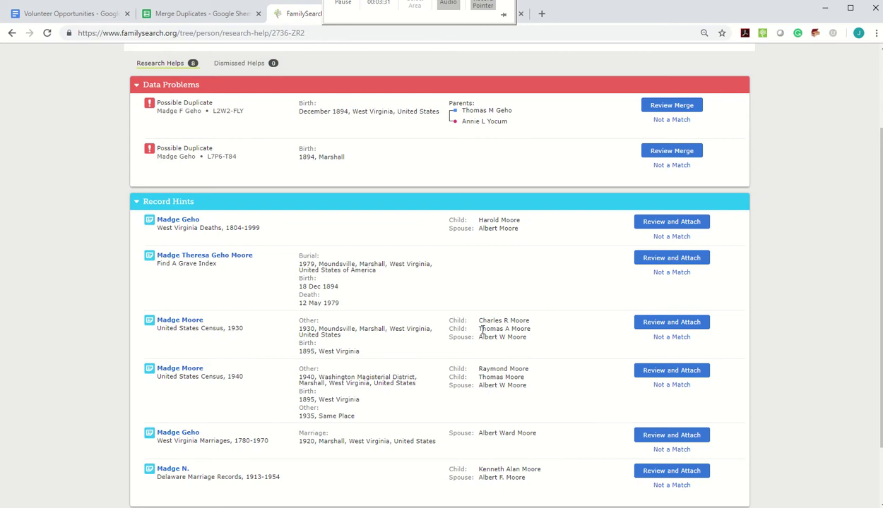
scroll(472, 329, down, 2)
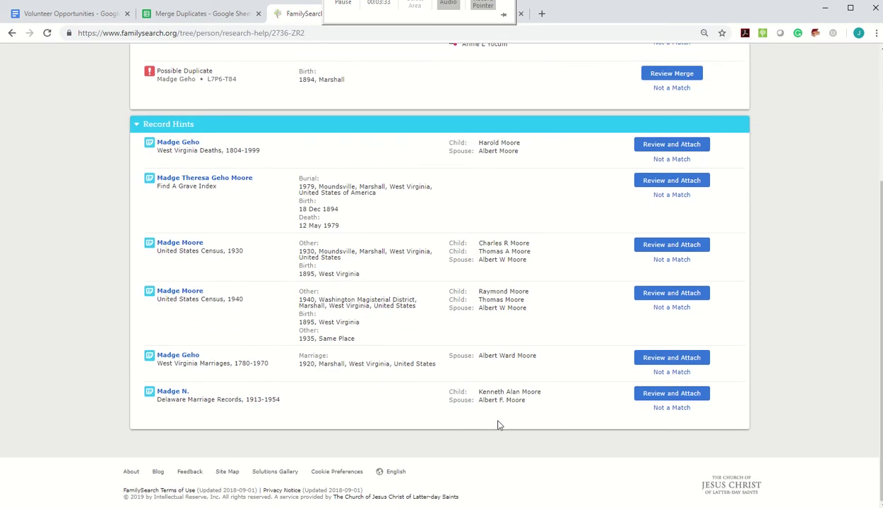
scroll(502, 172, up, 1)
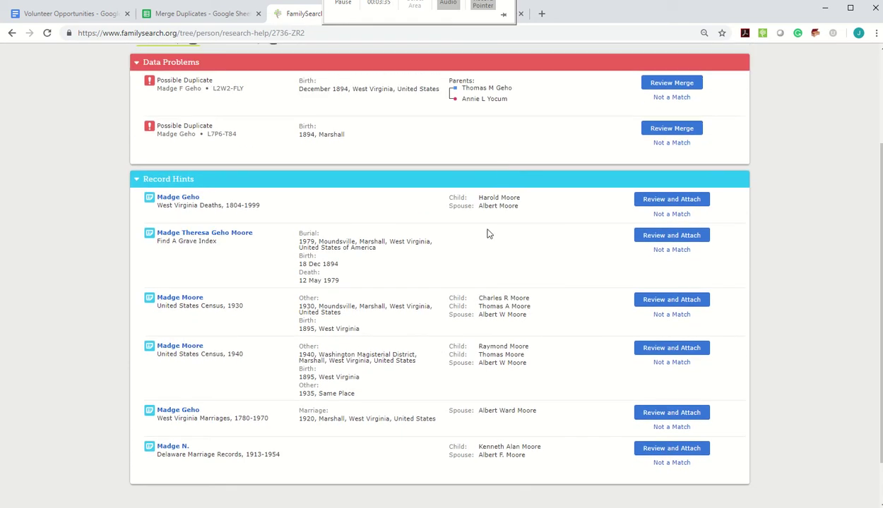
scroll(428, 153, up, 2)
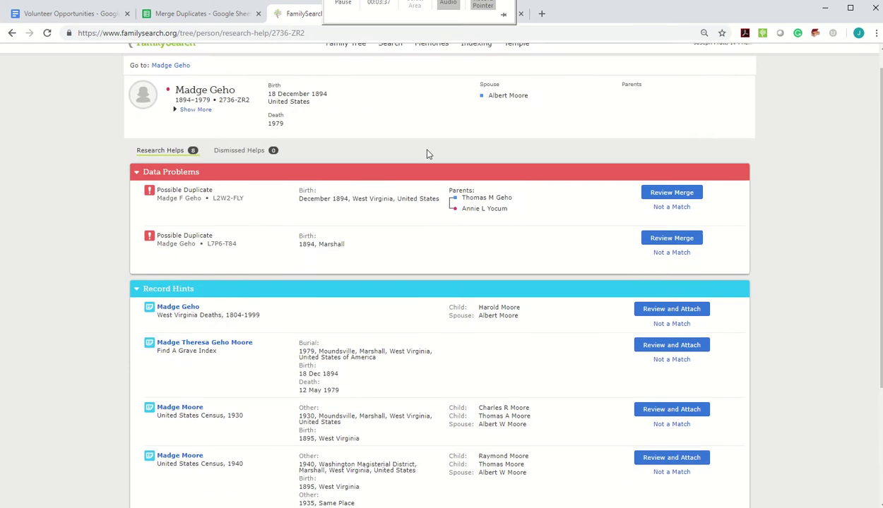
Return to the person's profile, check the family members, and open the merge review for the first possible duplicate, L2W2-FLY
click(168, 66)
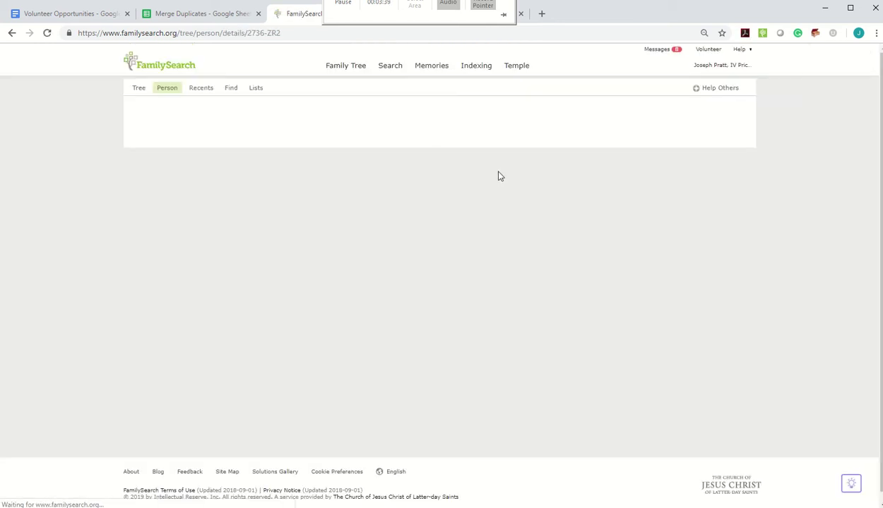
scroll(573, 303, down, 5)
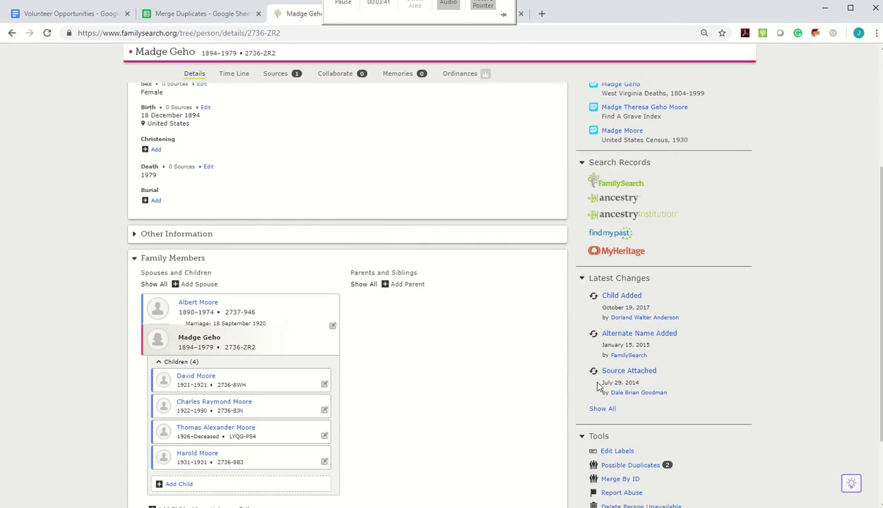
click(627, 369)
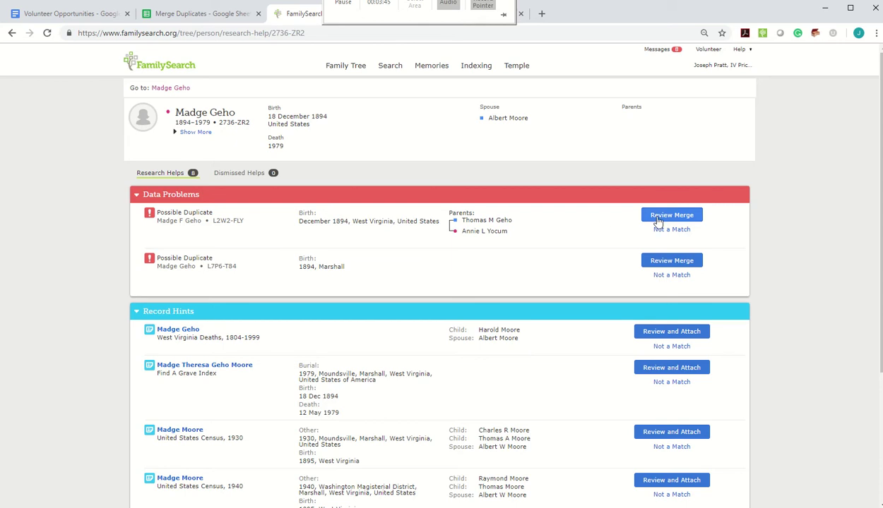
click(658, 220)
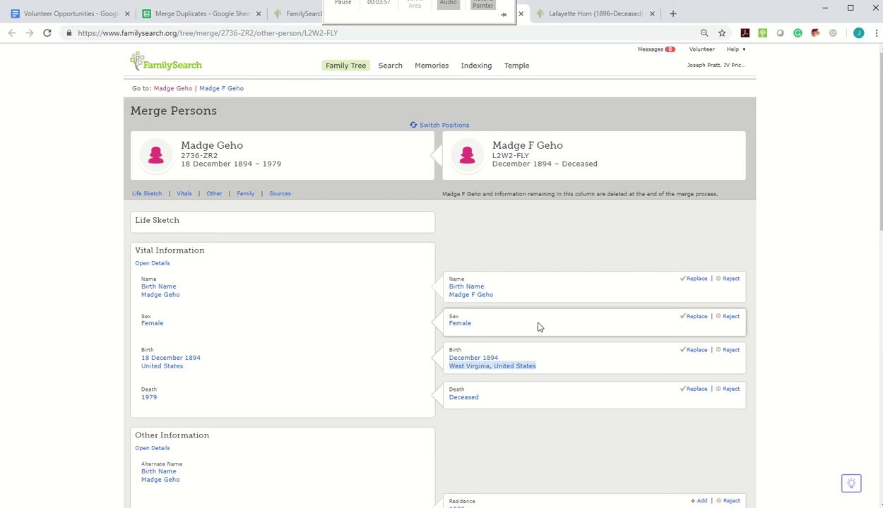
Carry over the duplicate's 1900 residence and parents to the kept person, and finish the merge without entering a reason
scroll(536, 327, down, 3)
click(699, 338)
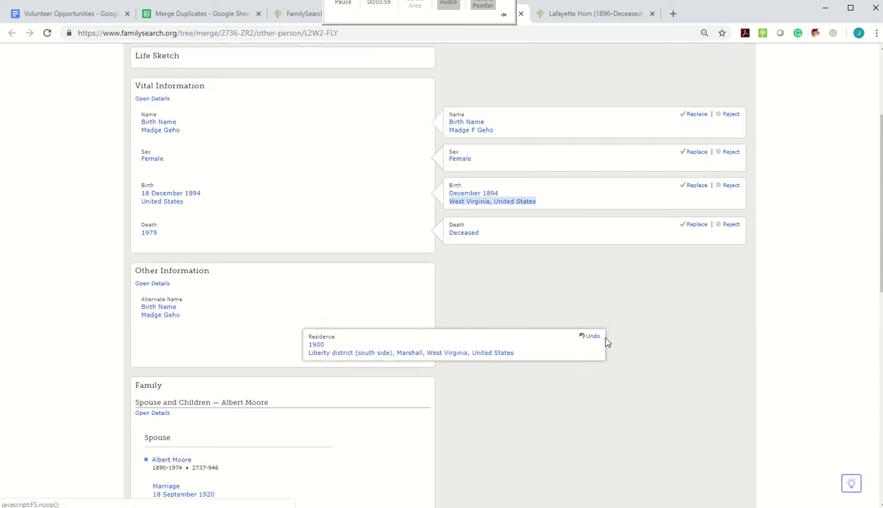
scroll(605, 337, down, 5)
click(699, 337)
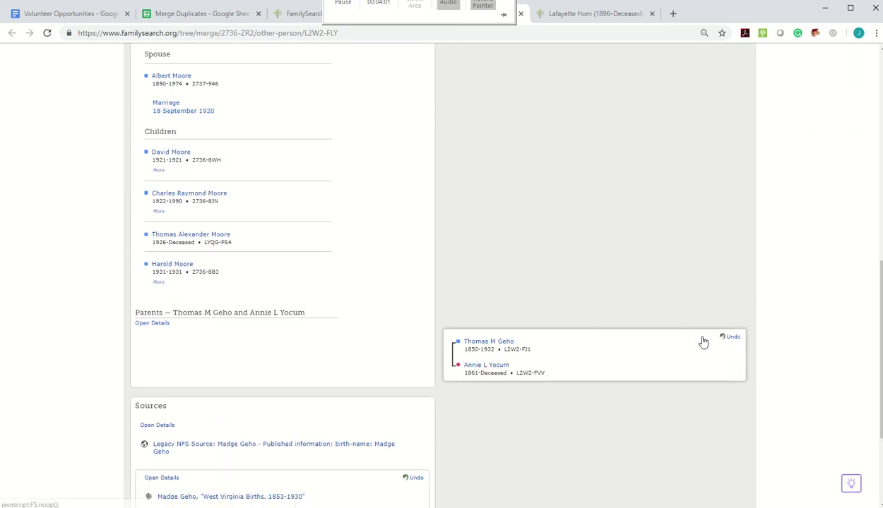
scroll(618, 381, down, 3)
click(599, 396)
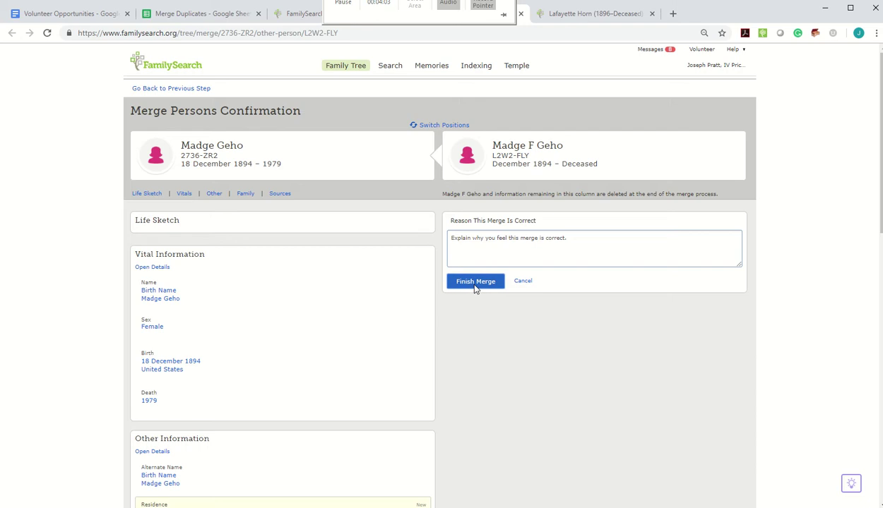
click(475, 282)
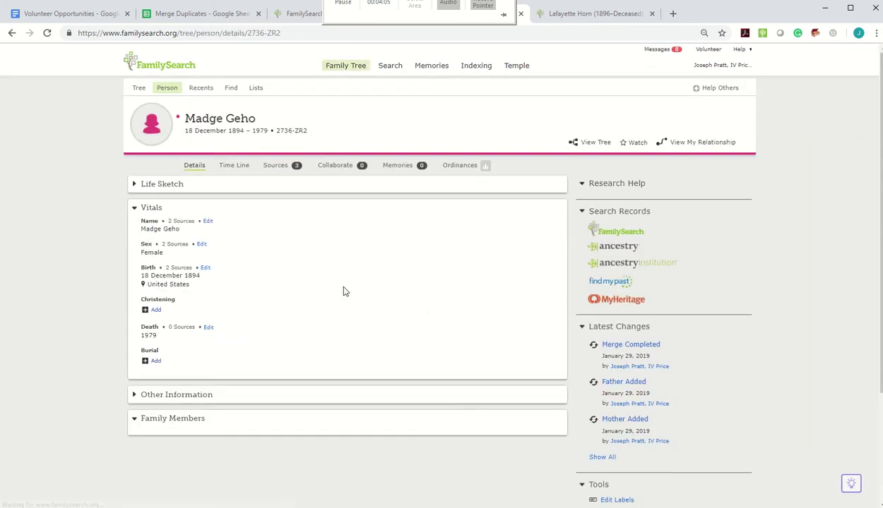
Set the merged person's birthplace to the standardized place West Virginia, United States, and save the birth details
click(205, 269)
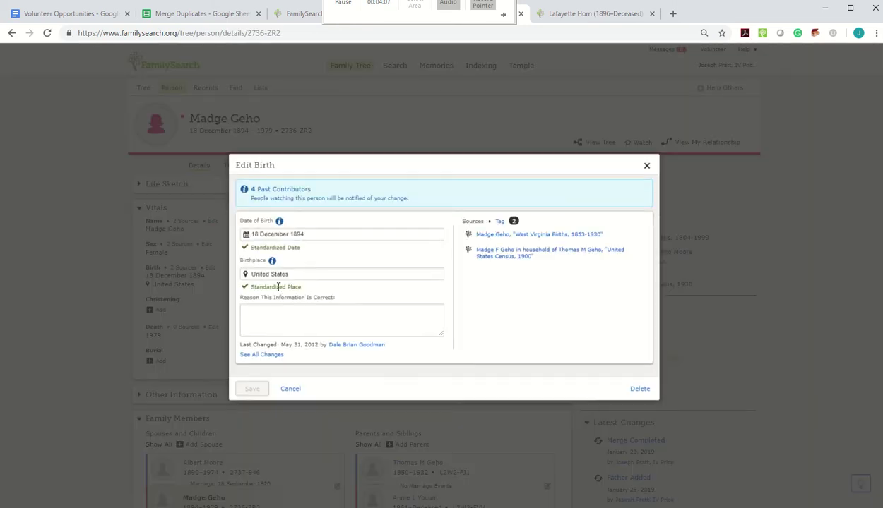
drag(308, 275, 226, 277)
text(West Virginia, United States)
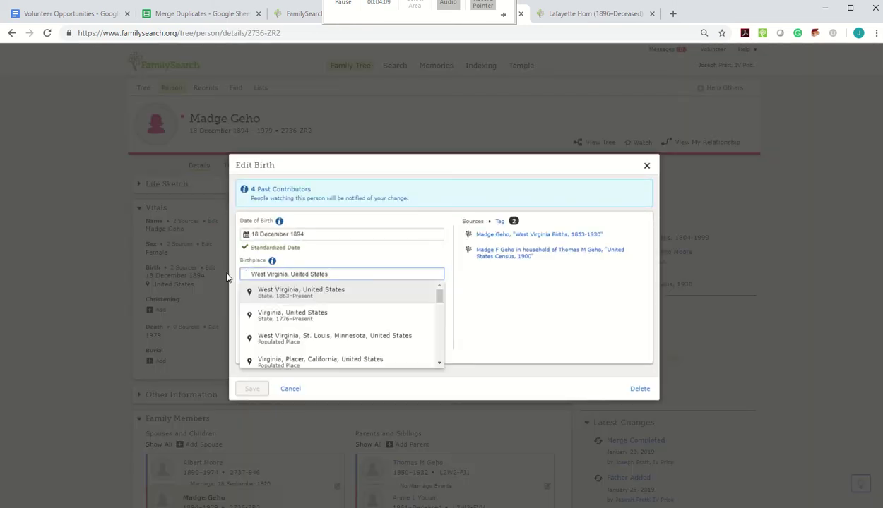
click(282, 296)
click(254, 388)
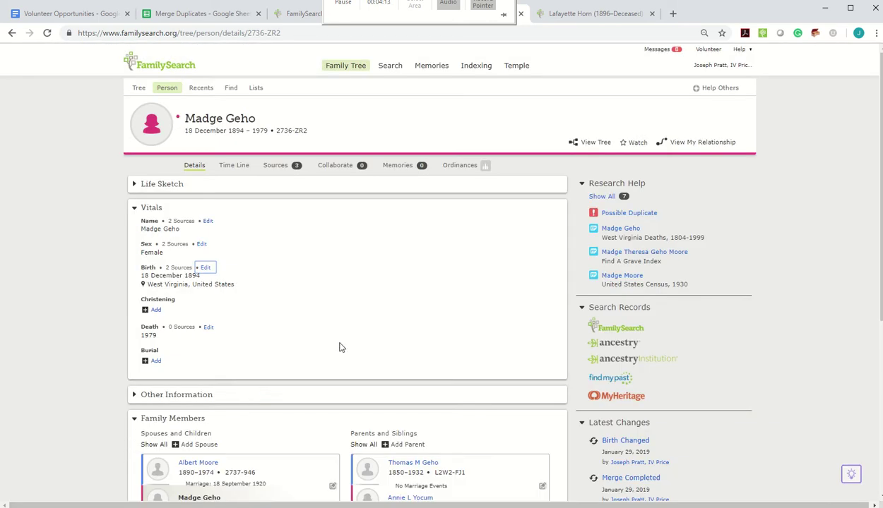
Open the merge review for the remaining possible duplicate, L7P6-T84, and compare both persons' vitals, other information and family
scroll(365, 305, down, 4)
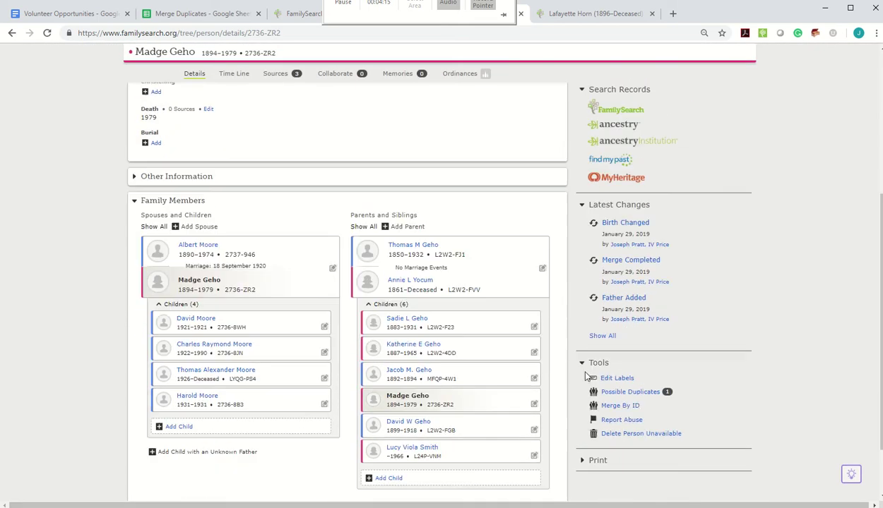
click(625, 372)
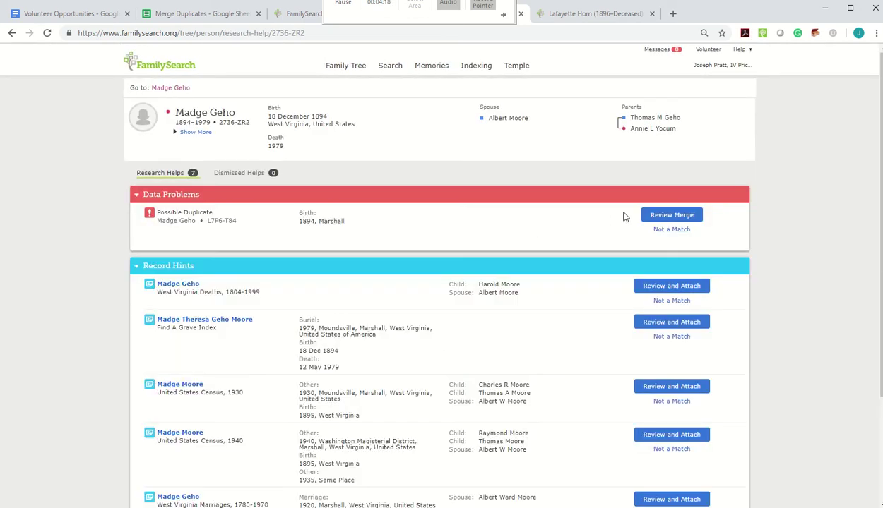
click(662, 216)
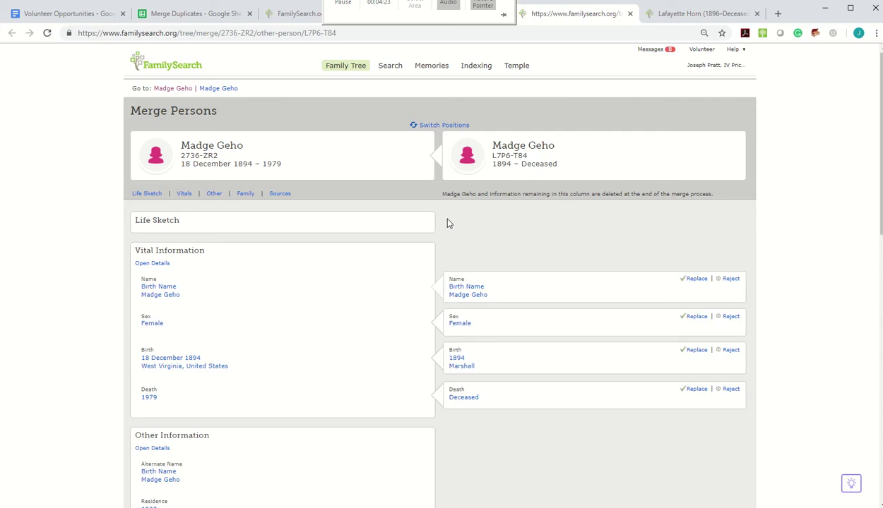
scroll(448, 223, down, 1)
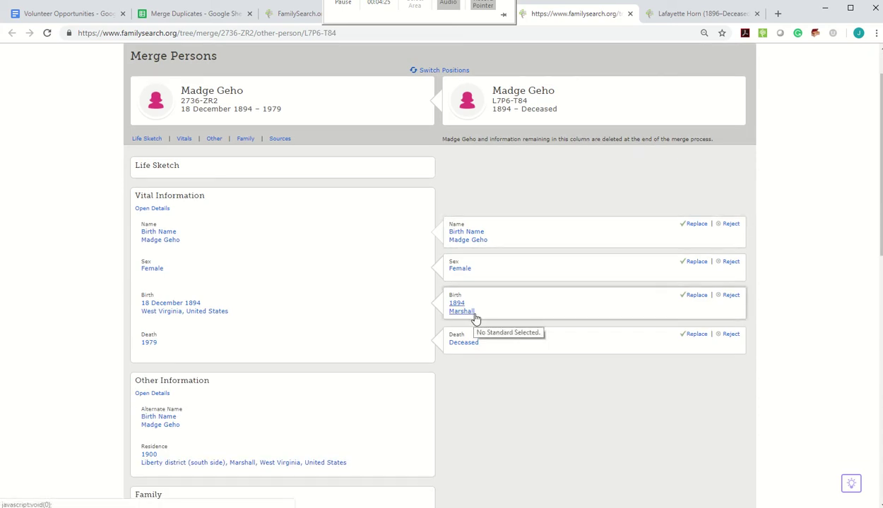
scroll(506, 314, down, 9)
scroll(506, 313, up, 4)
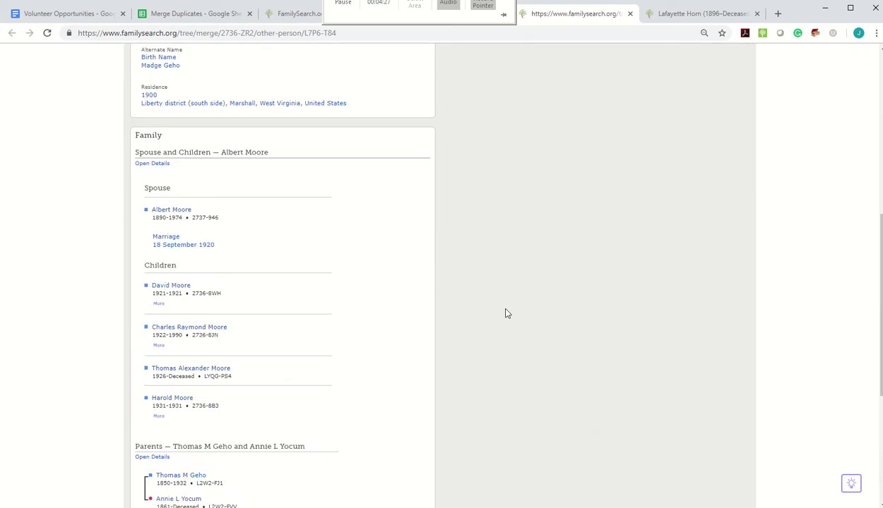
scroll(506, 313, up, 6)
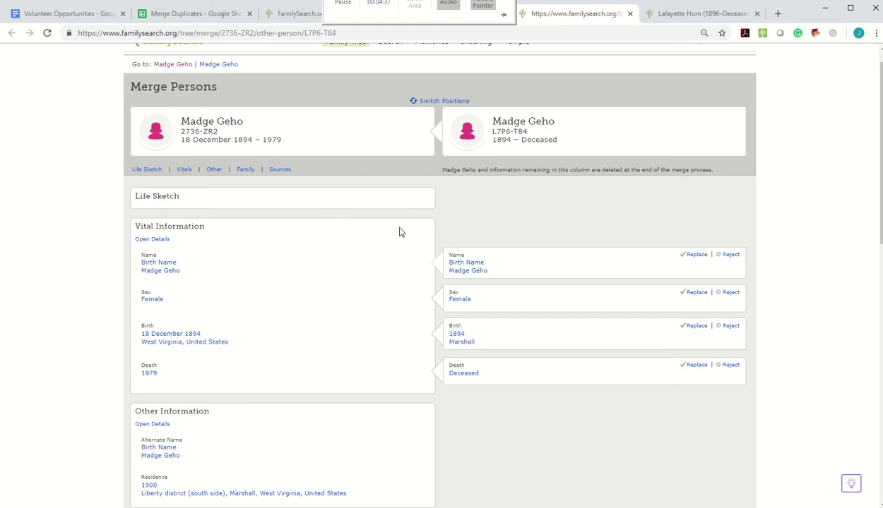
Switch back to the Merge Duplicates spreadsheet and record the result 1 for row 760
click(169, 14)
click(139, 413)
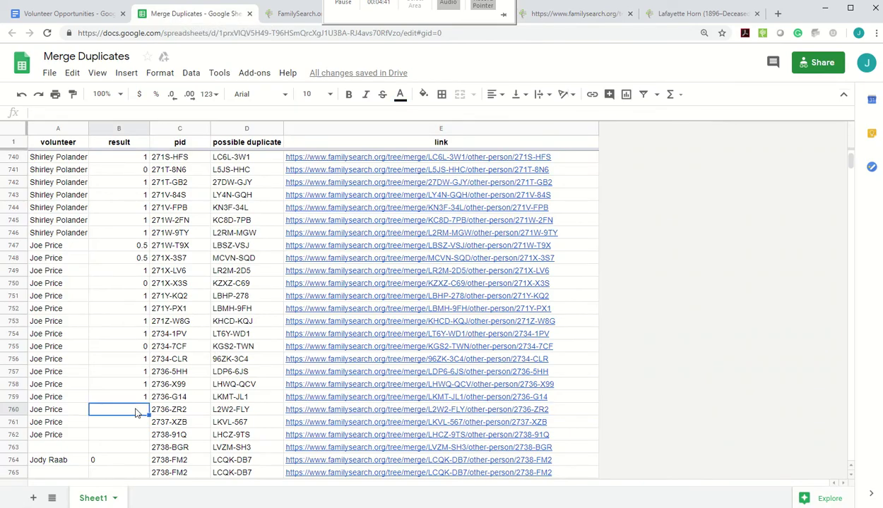
text(1)
key(Return)
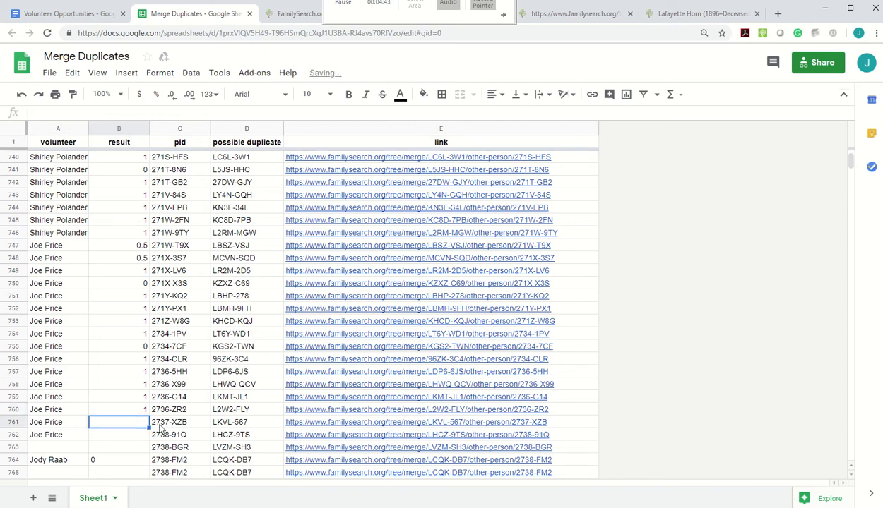
Open the merge link for row 761 and compare the two persons' vitals, residences, family and sources
click(317, 424)
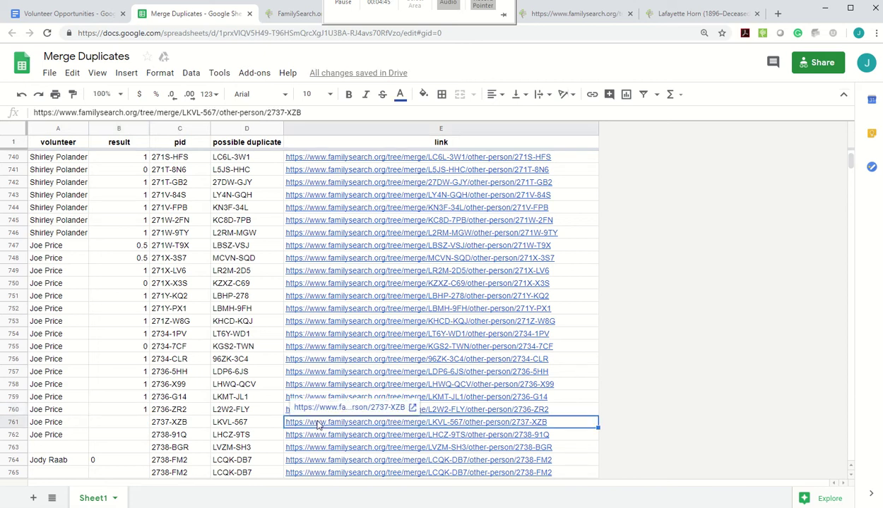
click(339, 411)
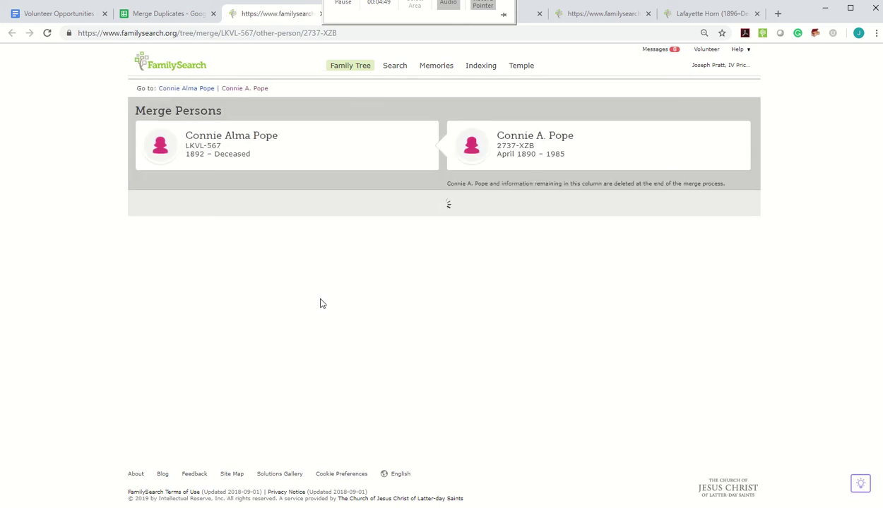
scroll(320, 304, down, 1)
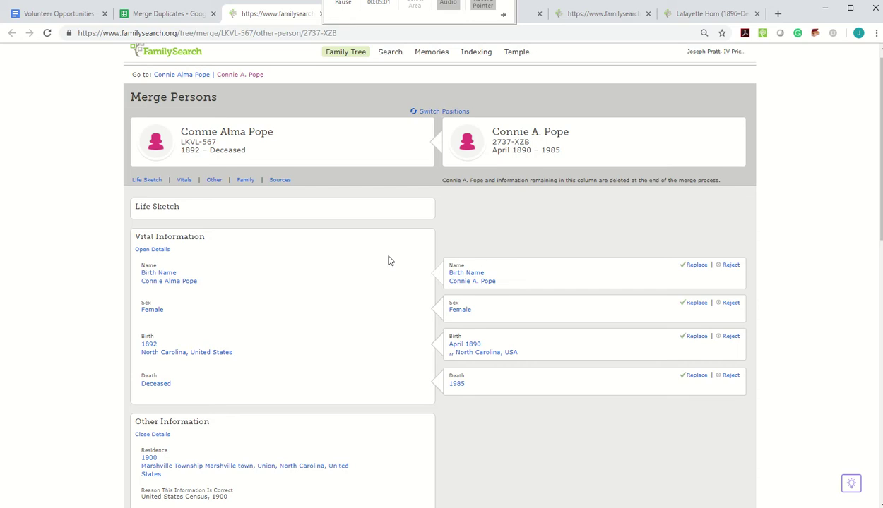
scroll(384, 266, down, 1)
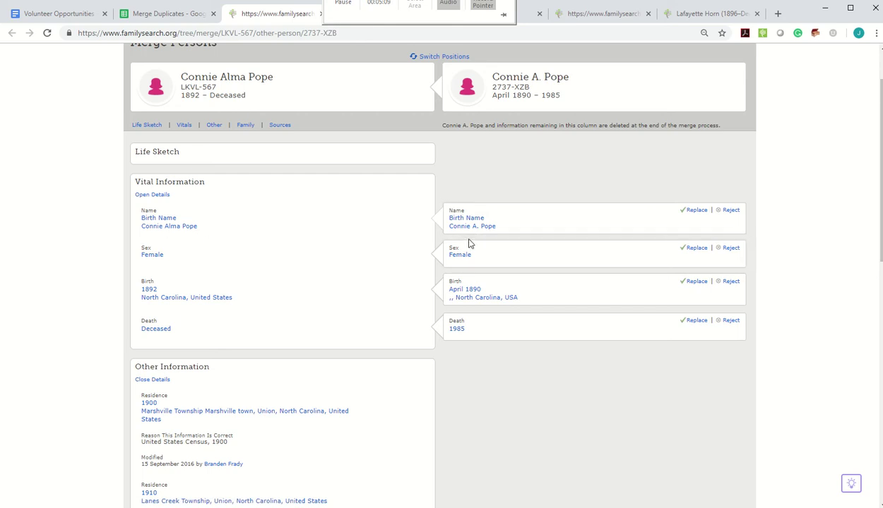
scroll(463, 242, down, 1)
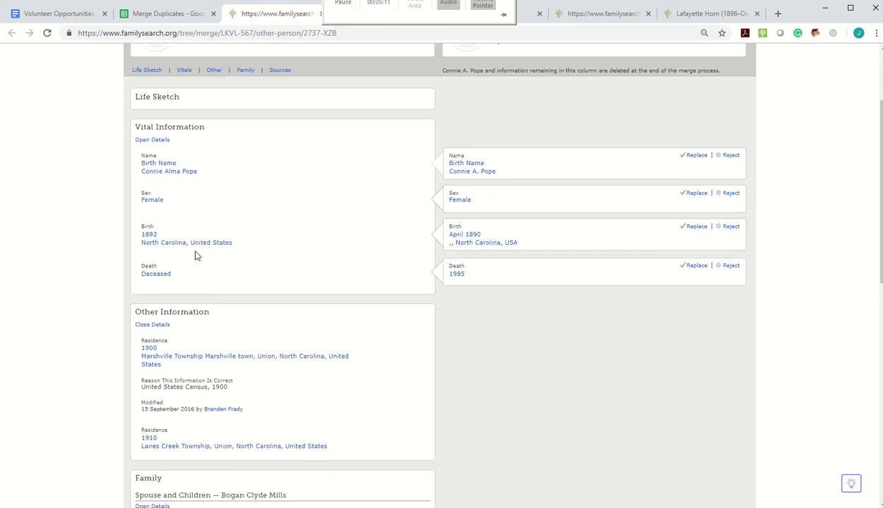
scroll(520, 306, down, 10)
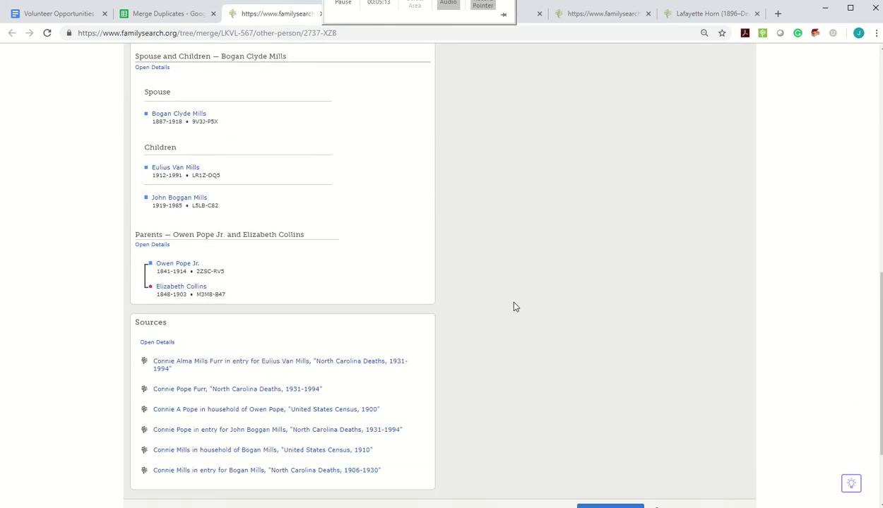
scroll(514, 311, up, 12)
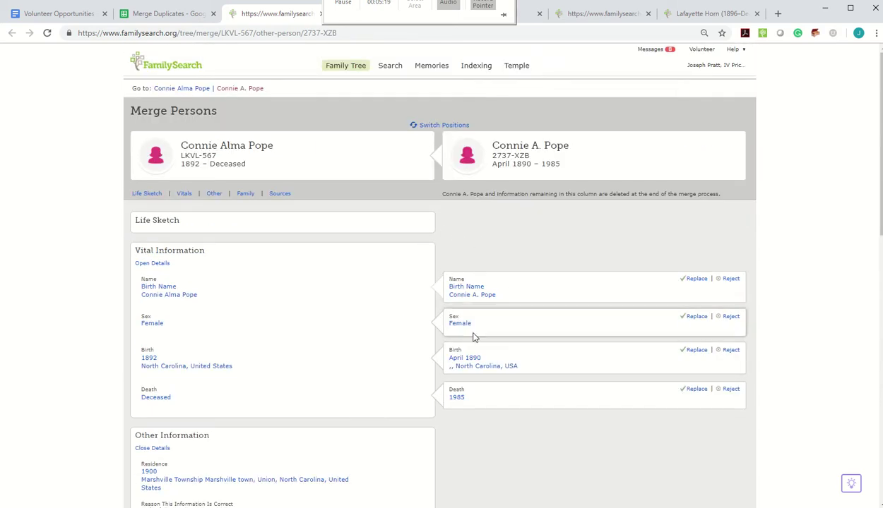
Open the profile of the second person in the merge and view the details of the 1900 United States Census record hint
click(233, 89)
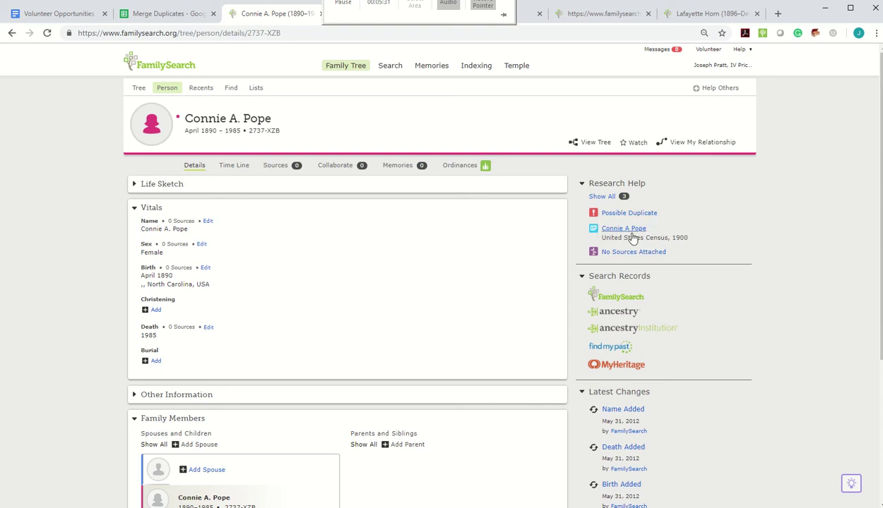
scroll(628, 237, down, 1)
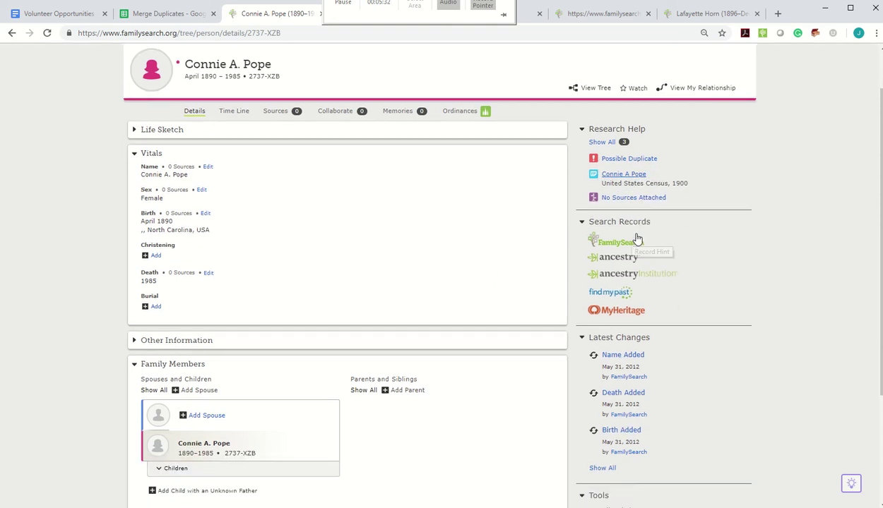
click(622, 175)
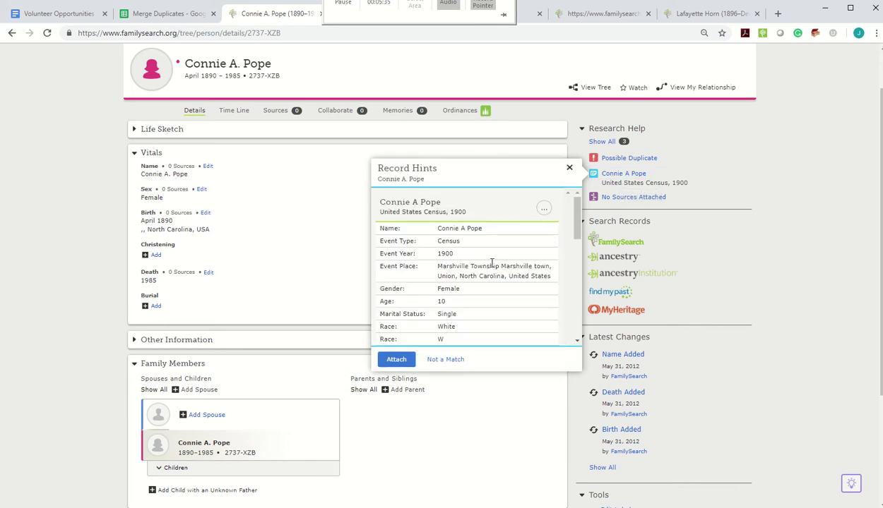
Read the 1900 census record hint through to its household members, close it and look over the rest of the profile
scroll(473, 272, down, 5)
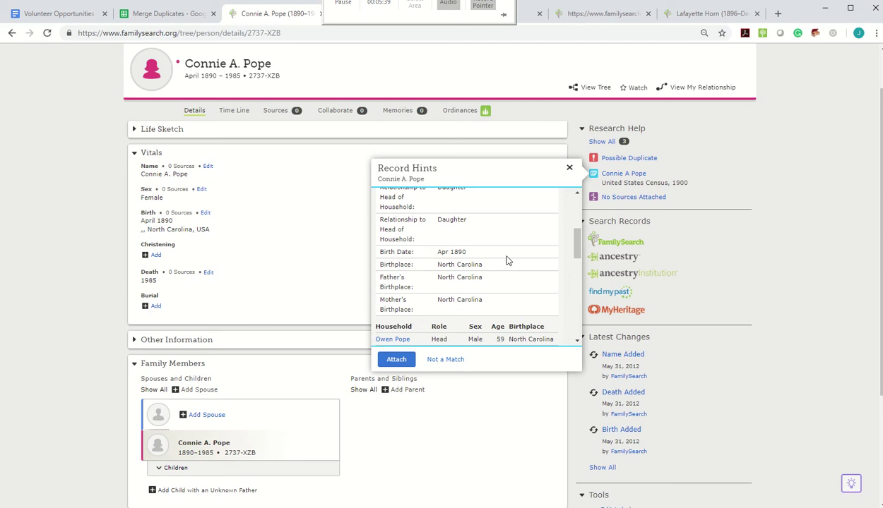
scroll(506, 262, down, 1)
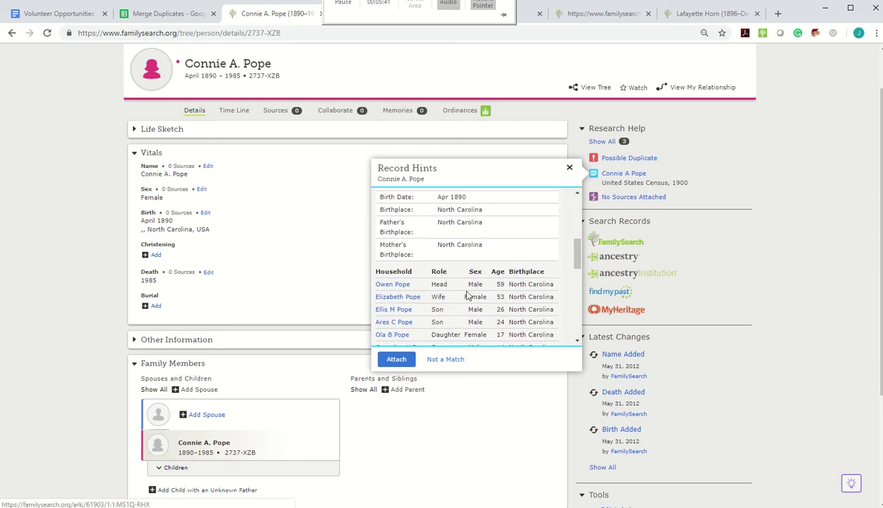
scroll(458, 290, down, 1)
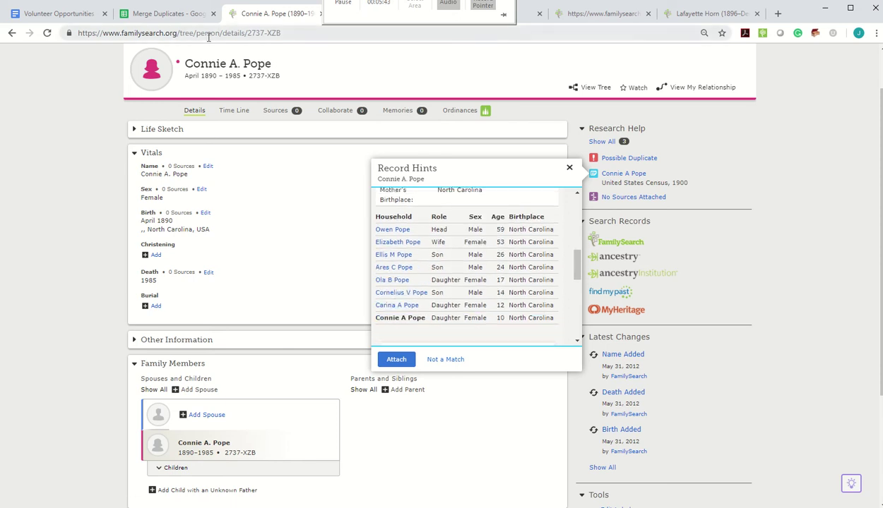
click(461, 432)
scroll(521, 390, down, 2)
scroll(649, 272, up, 1)
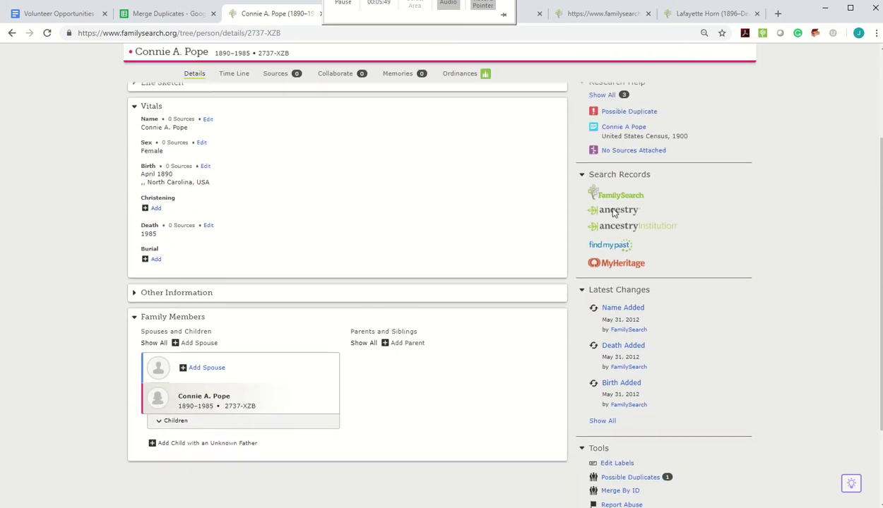
Search Ancestry for this person from the profile's record search links, with Family Trees included alongside Historical Records
click(613, 211)
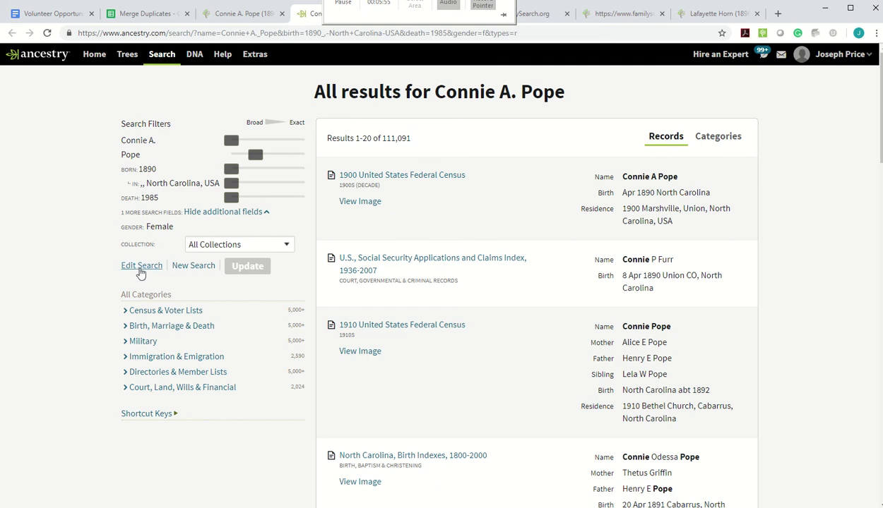
click(140, 266)
scroll(537, 280, down, 1)
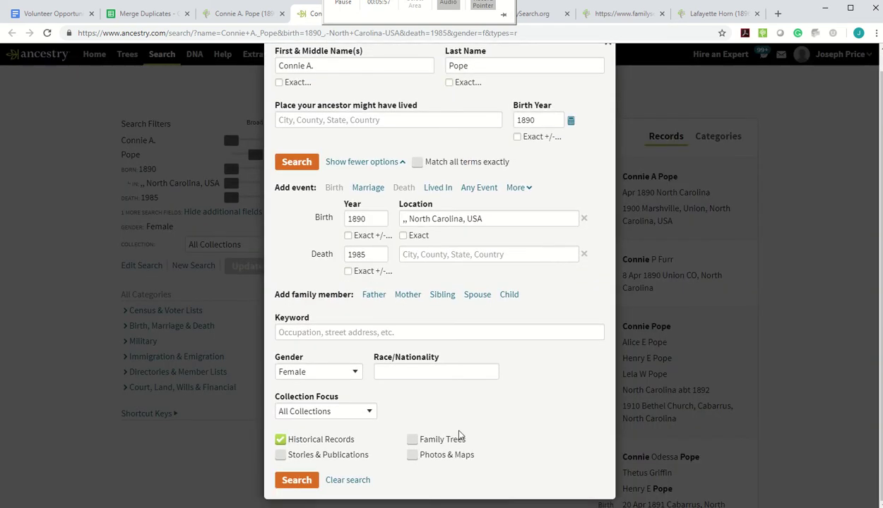
click(411, 439)
click(297, 480)
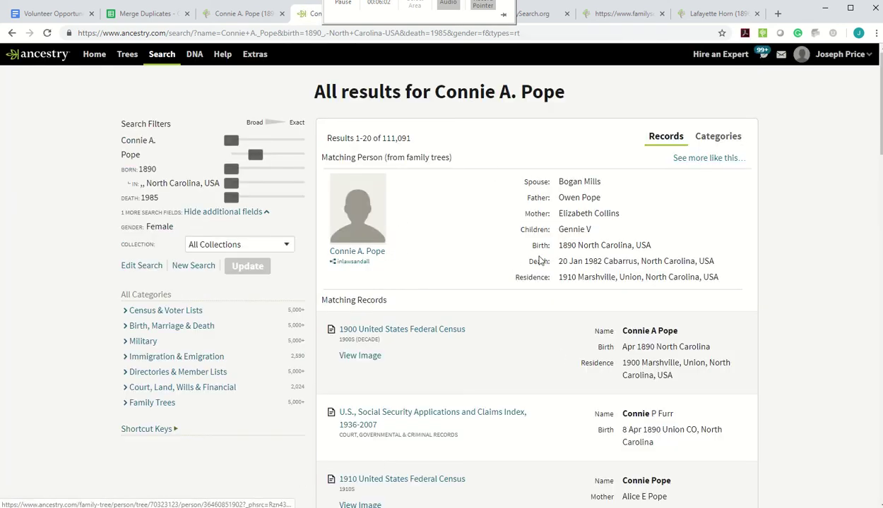
List all matching family trees and open the first public member tree result to view the person's facts, sources and family
click(708, 159)
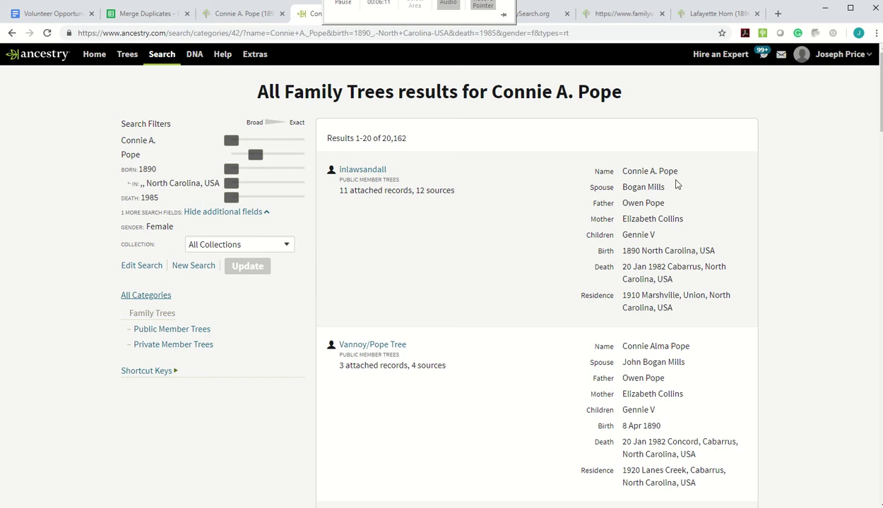
click(363, 172)
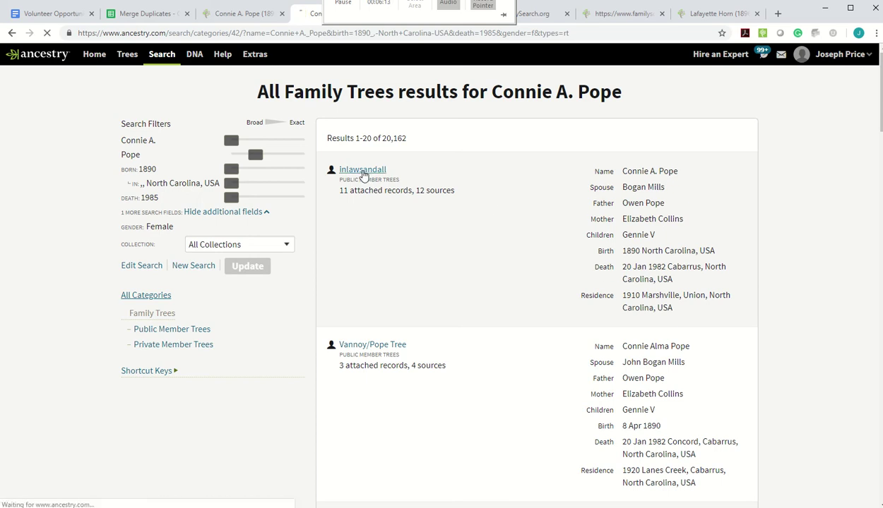
scroll(591, 187, down, 1)
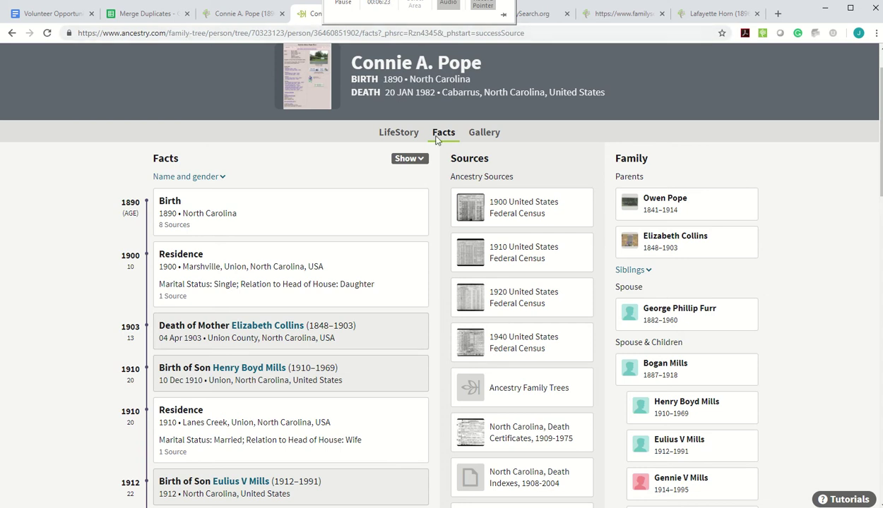
Return to the Merge Duplicates spreadsheet, reopen the merge link for row 761 and review both persons' vitals, residences and family
click(145, 14)
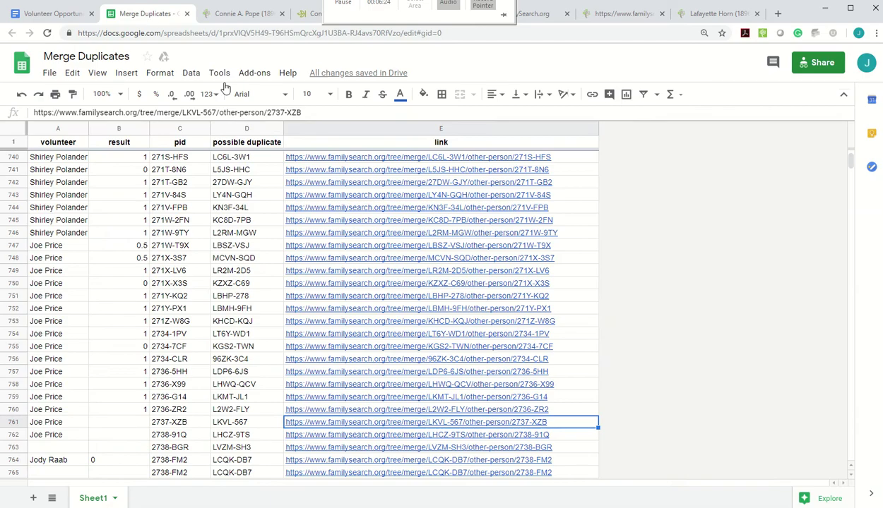
click(318, 408)
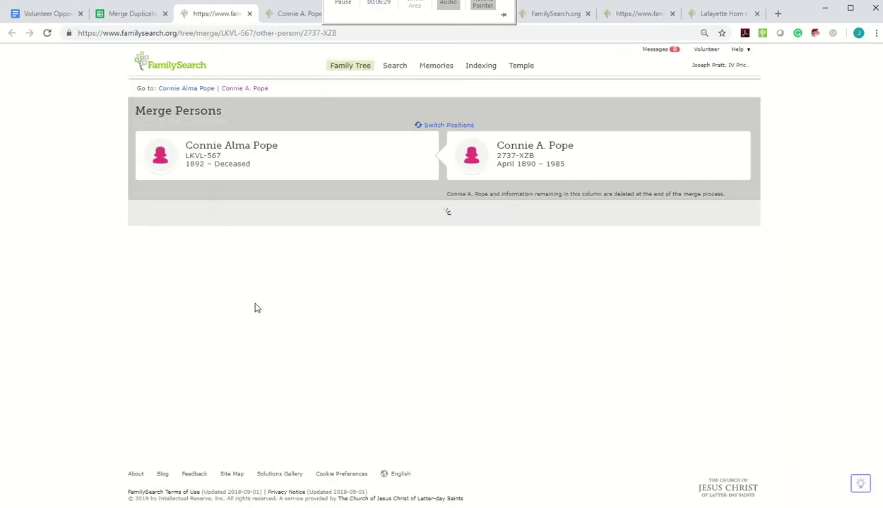
scroll(327, 223, down, 1)
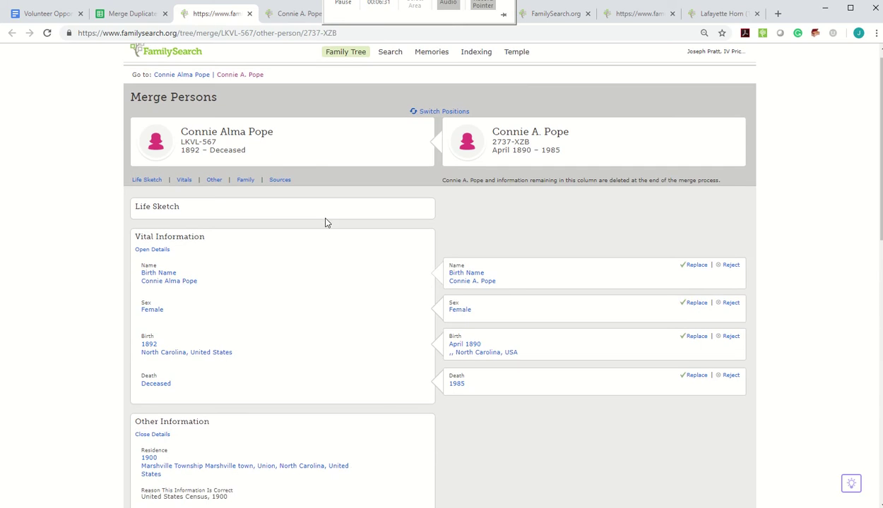
scroll(327, 222, down, 2)
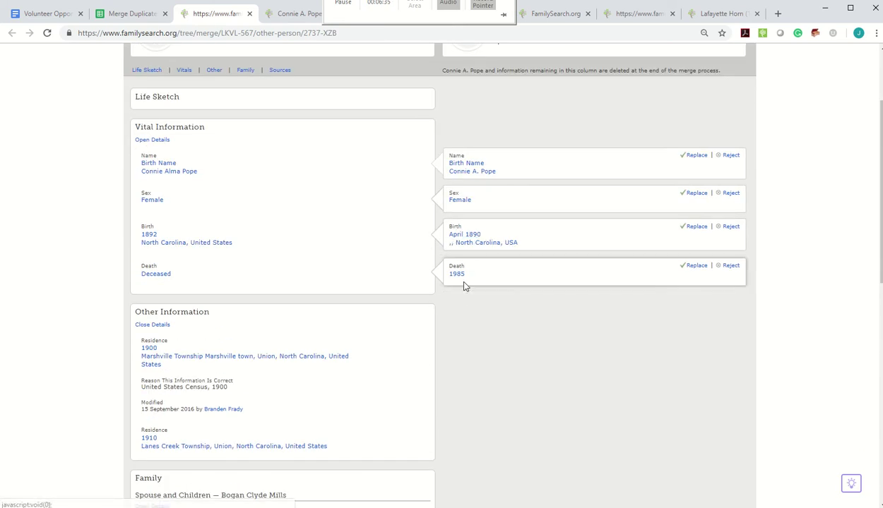
scroll(488, 300, down, 6)
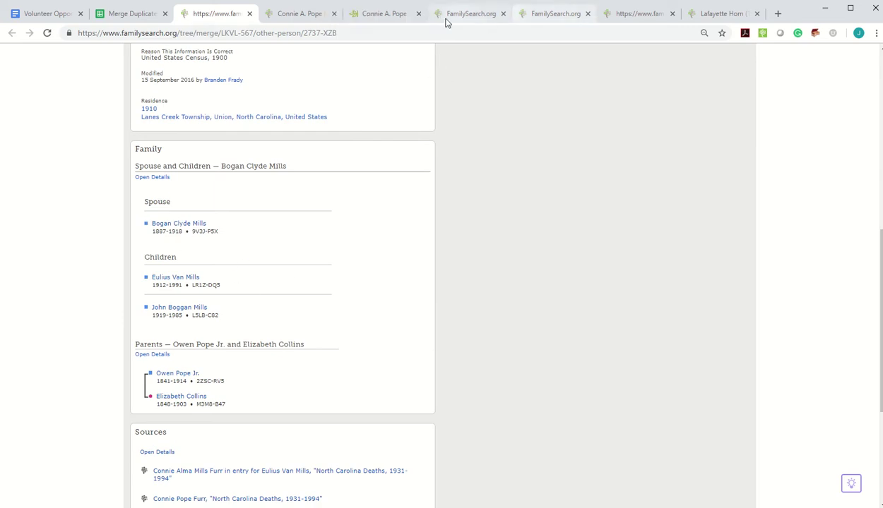
Compare the parents and spouses in the Ancestry tree, inspect its 1900 United States Federal Census source and close the citation
click(388, 16)
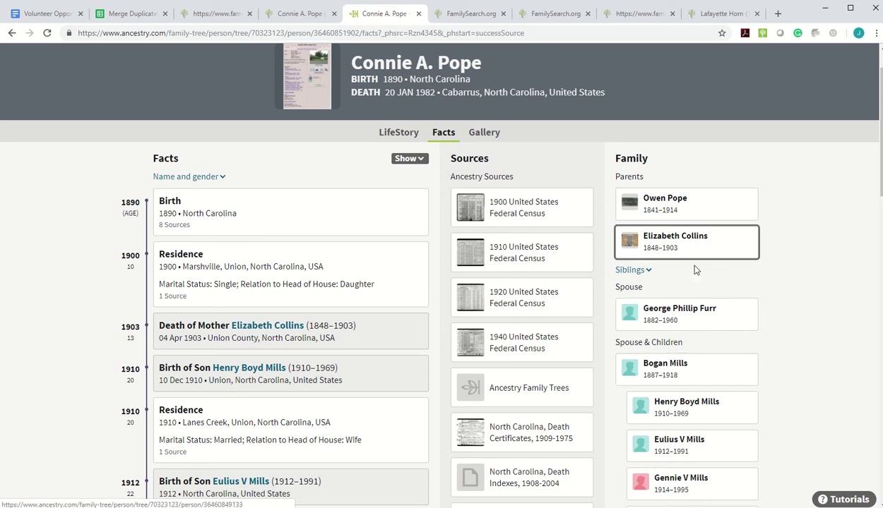
click(580, 201)
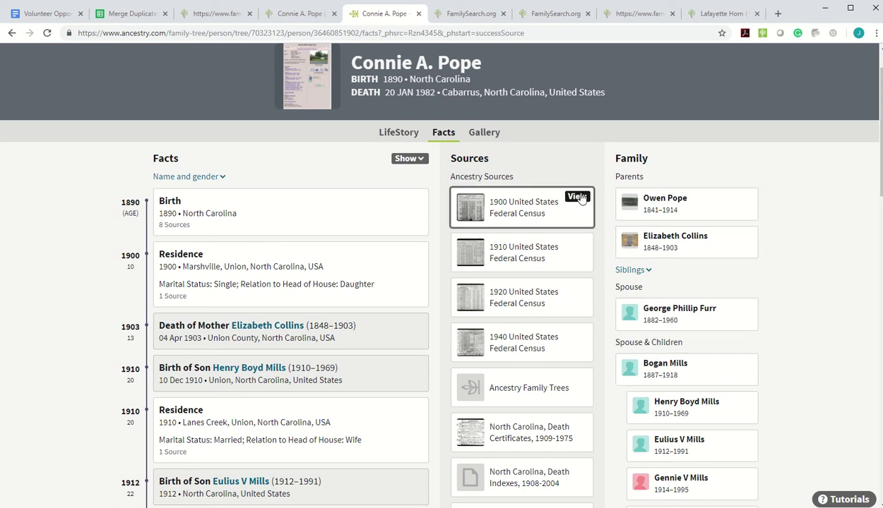
scroll(554, 264, down, 3)
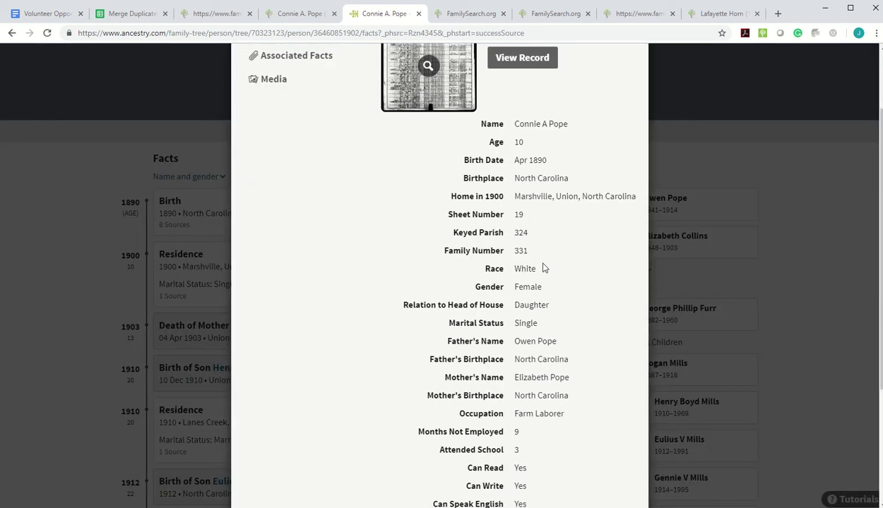
scroll(551, 159, up, 5)
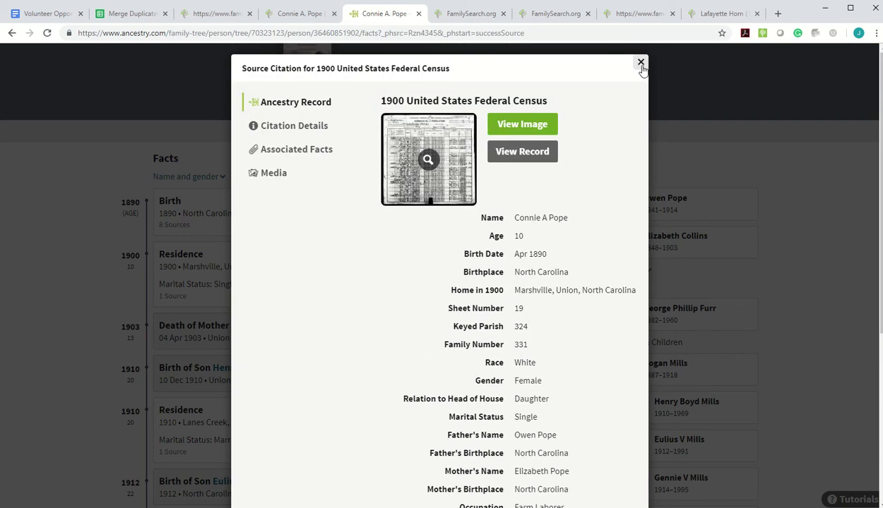
click(640, 62)
In the row 761 merge, replace the birth with April 1890 and the death with 1985, then finish merging the two persons
click(210, 17)
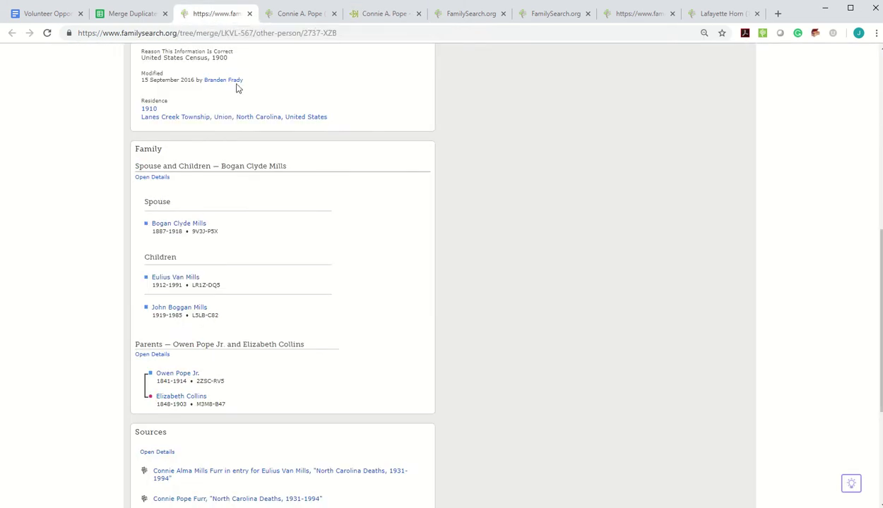
scroll(351, 170, up, 5)
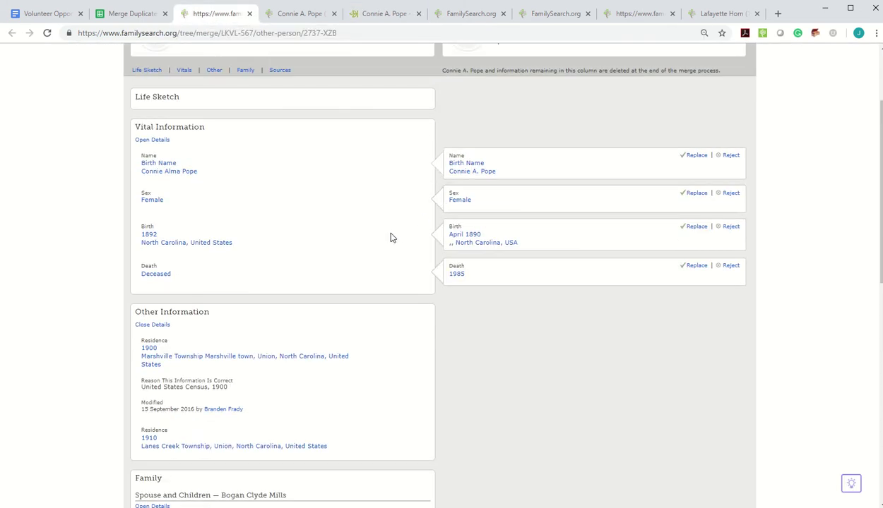
click(694, 229)
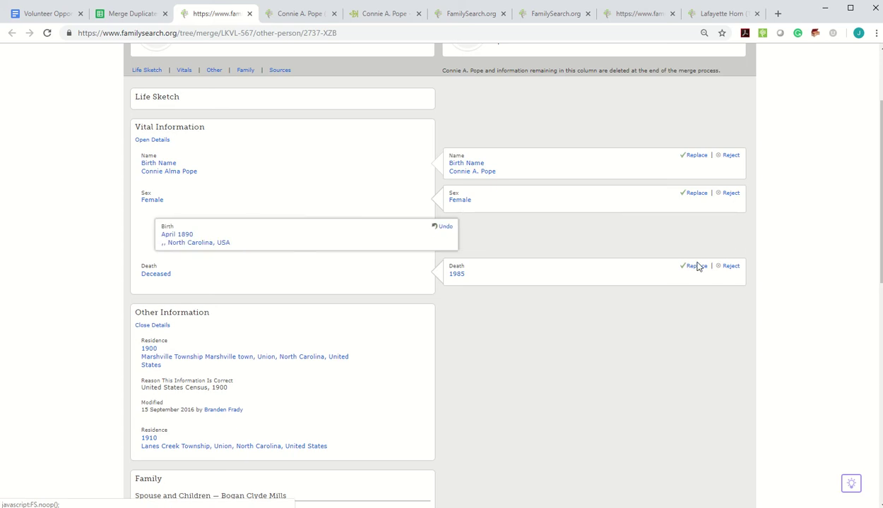
click(696, 267)
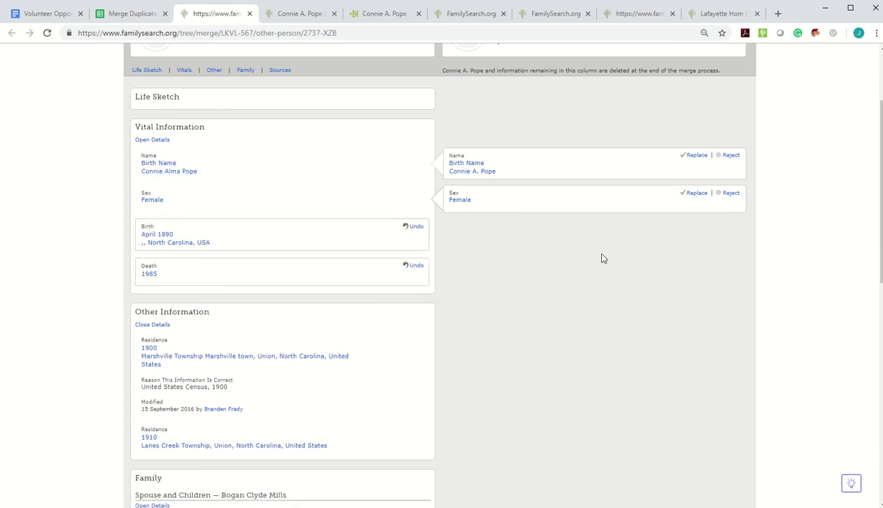
scroll(621, 275, down, 10)
click(593, 393)
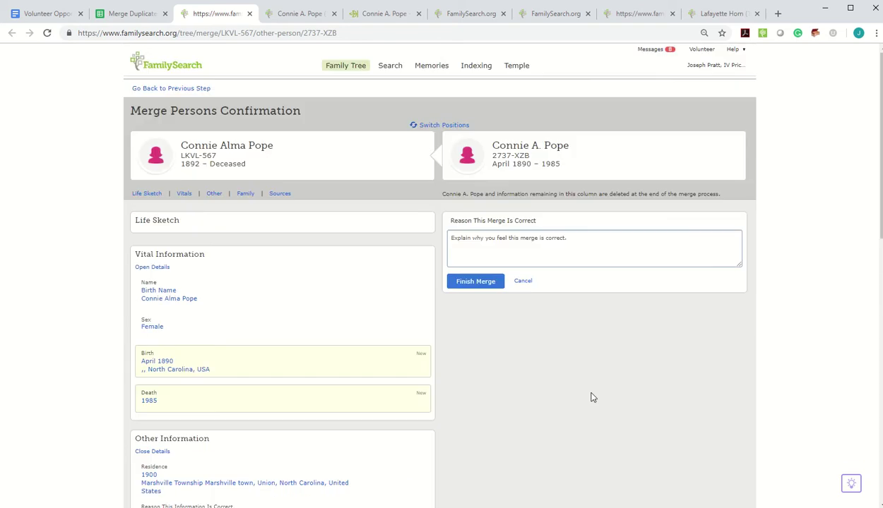
click(479, 282)
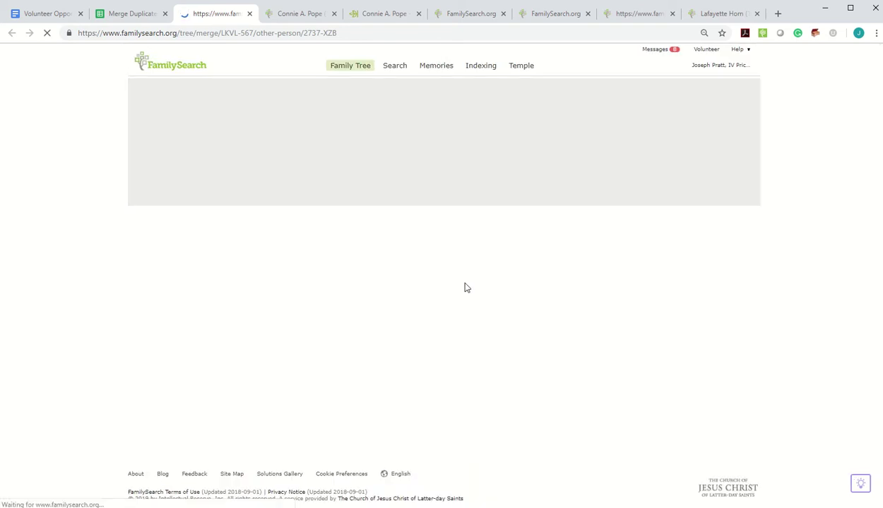
Switch back to the Merge Duplicates spreadsheet and record the result 1 for row 761
click(122, 16)
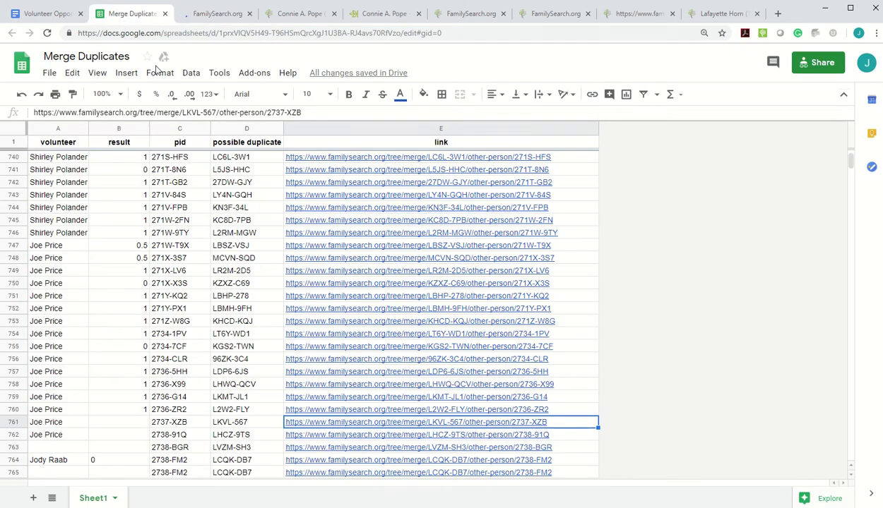
click(119, 423)
text(1)
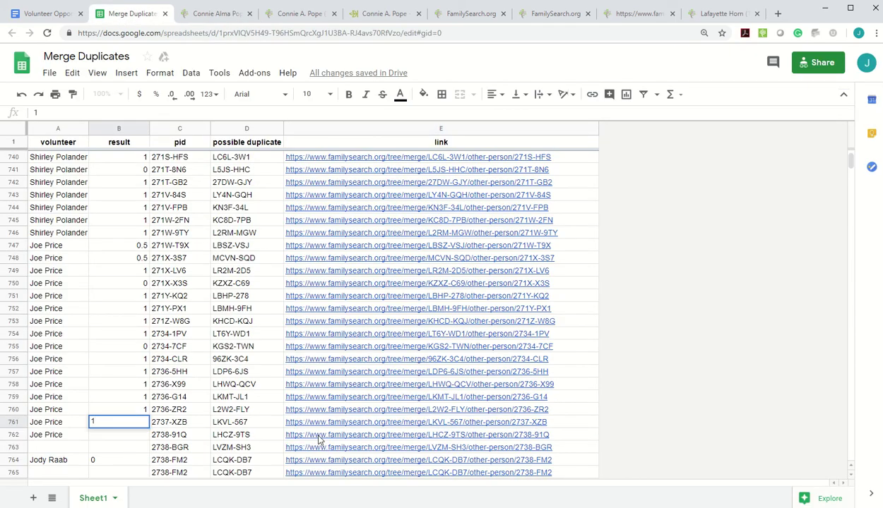
Open the merge link for row 762 and close the leftover FamilySearch and Ancestry tabs from the earlier merges
click(312, 433)
click(327, 422)
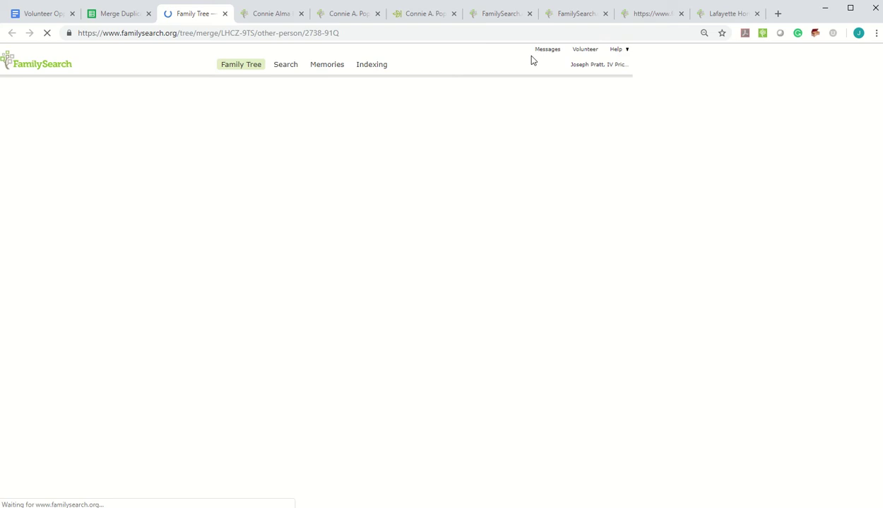
click(756, 14)
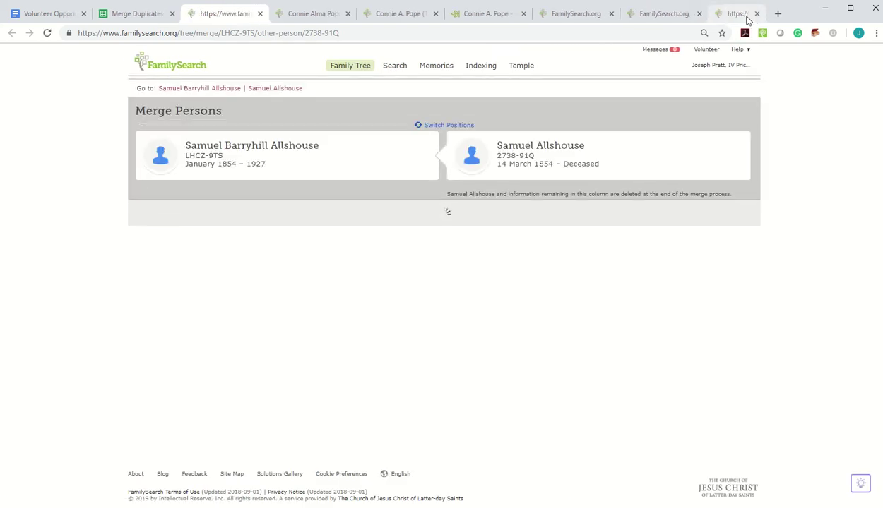
click(755, 14)
click(755, 14)
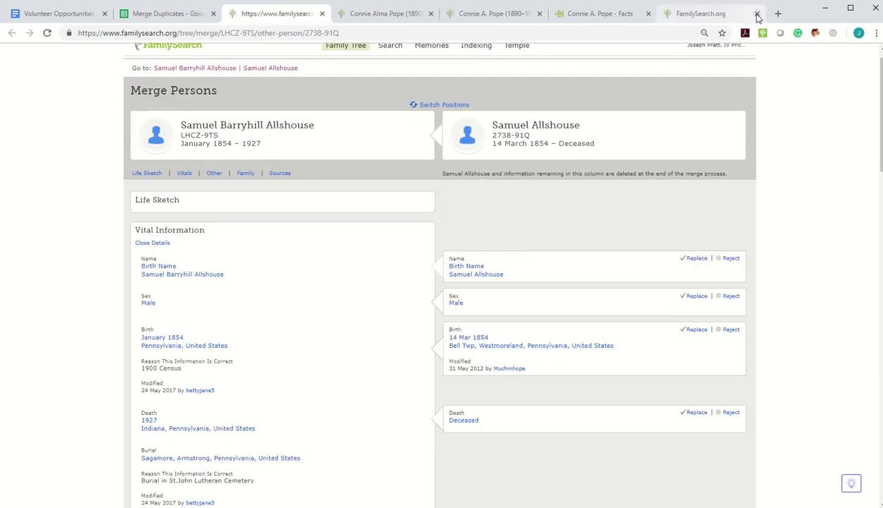
click(756, 14)
click(756, 14)
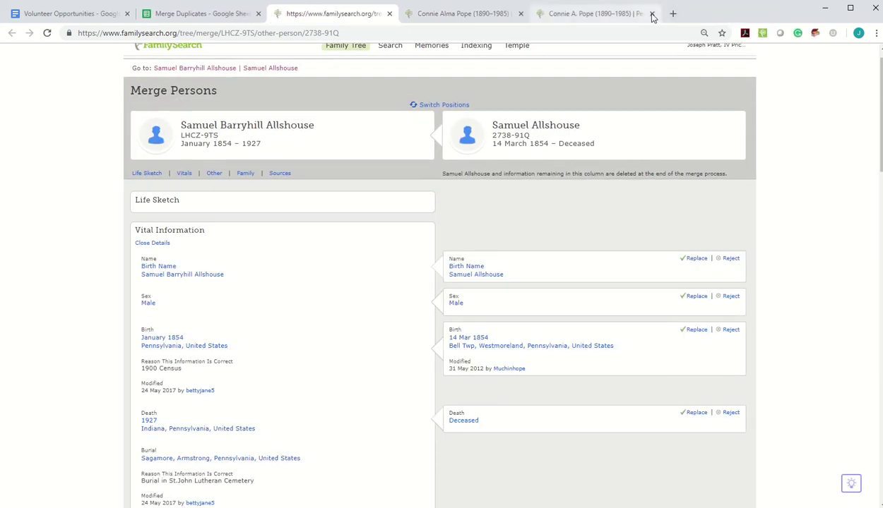
click(629, 15)
click(461, 13)
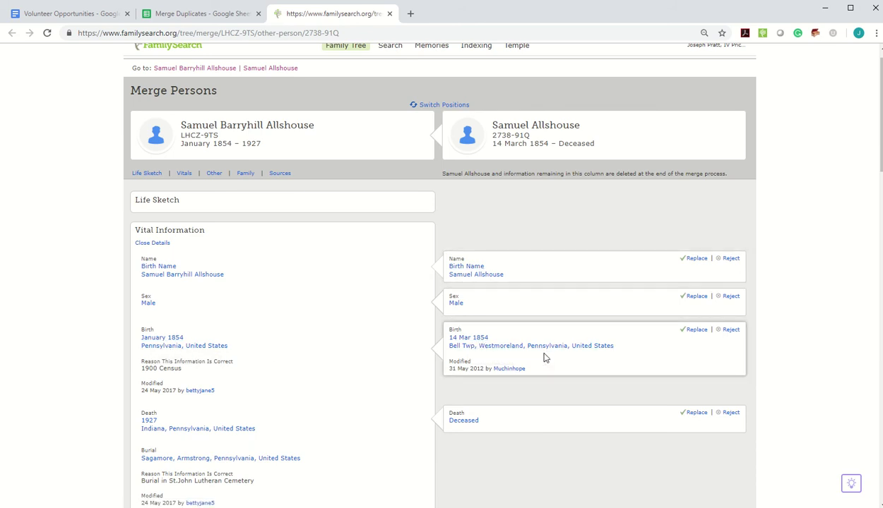
Compare the two persons of row 762 by their vitals, residences, spouse, children, parents and sources
scroll(543, 356, down, 6)
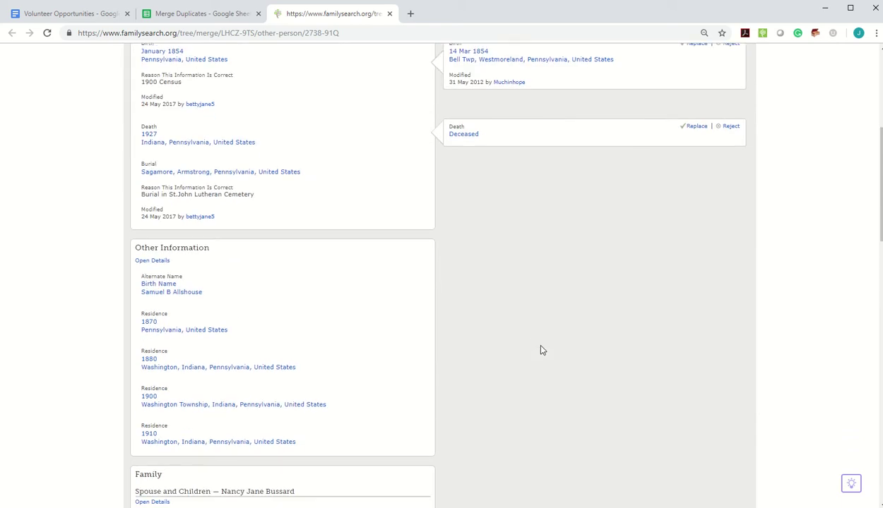
scroll(541, 350, down, 5)
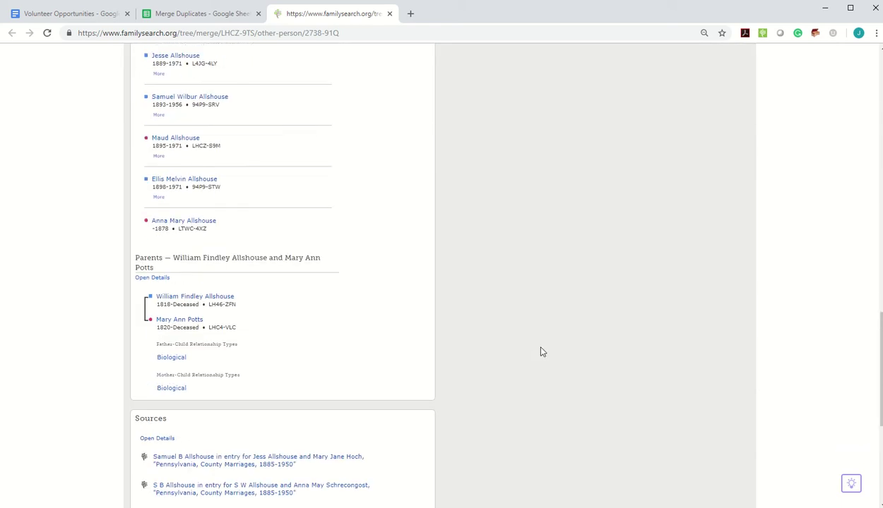
scroll(240, 216, up, 3)
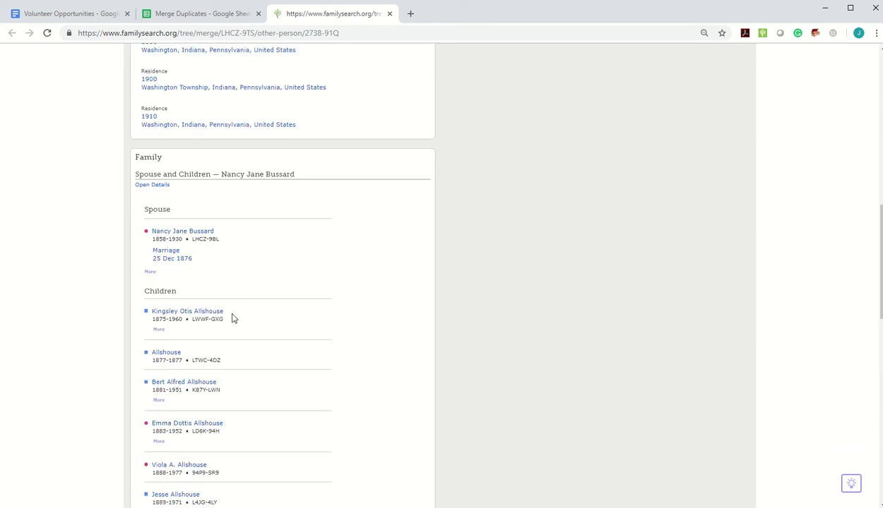
Read through the children, parents and sources listed in the row 762 merge comparison and recheck both persons' vitals
scroll(253, 278, down, 3)
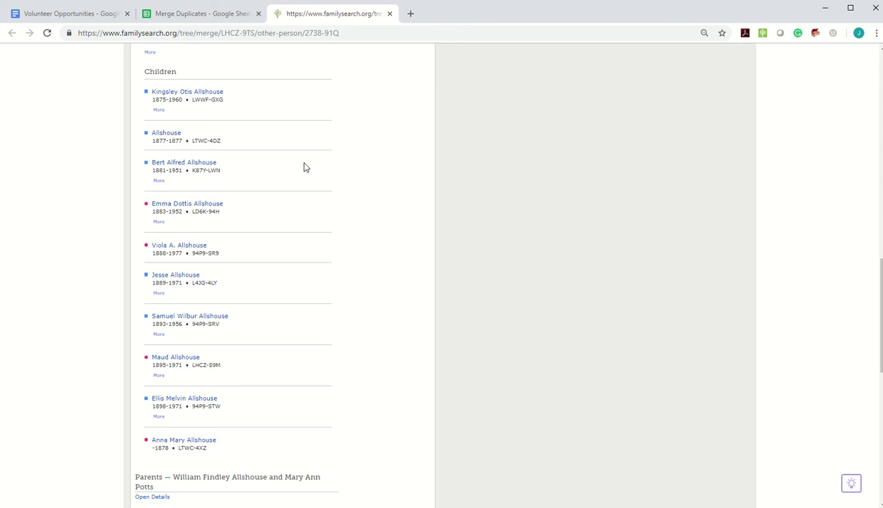
scroll(332, 240, down, 5)
scroll(644, 282, down, 5)
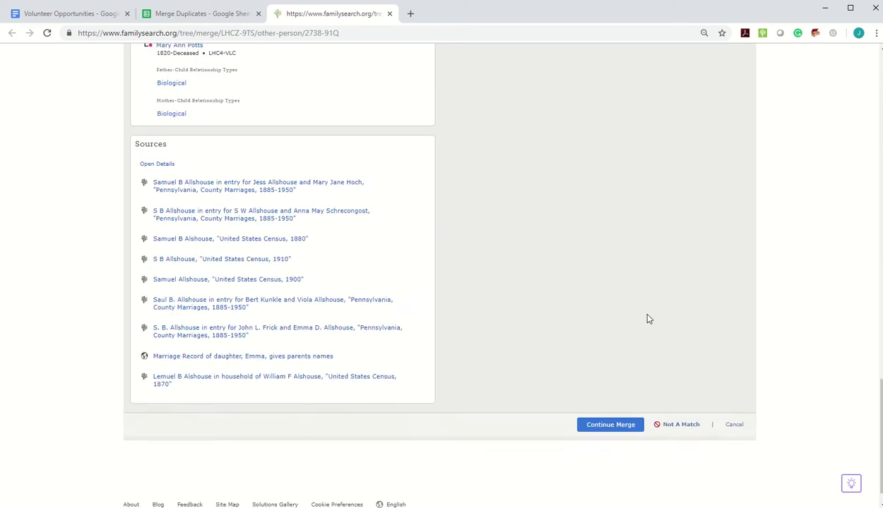
scroll(646, 310, up, 8)
scroll(644, 304, up, 15)
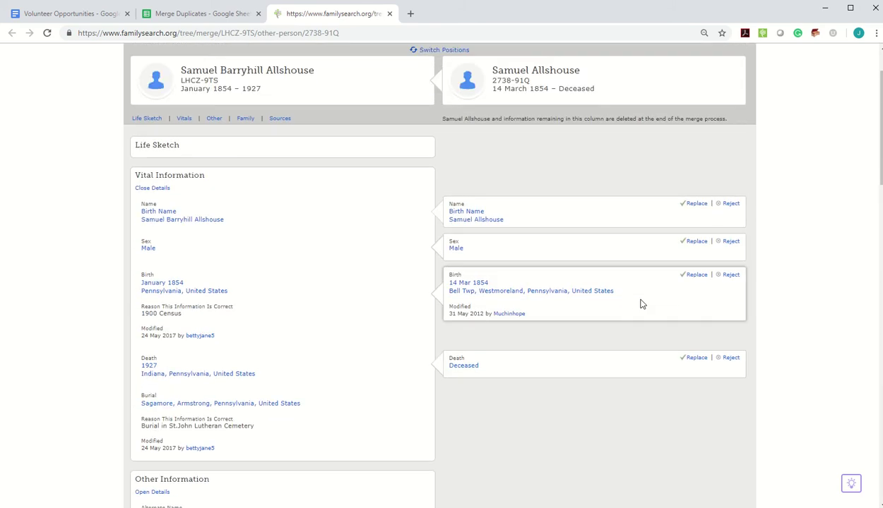
scroll(639, 302, up, 2)
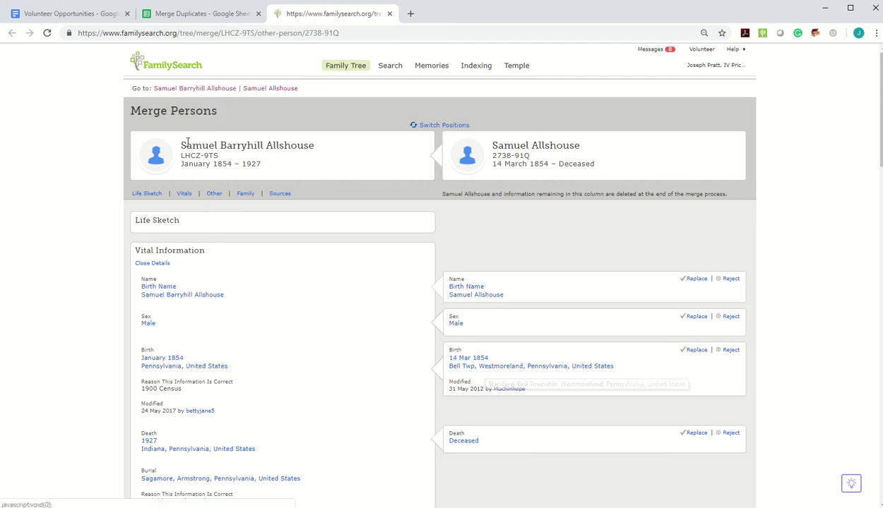
Open the FamilySearch page of the surviving person in row 762, review all its record hints and return to the person's details
click(172, 90)
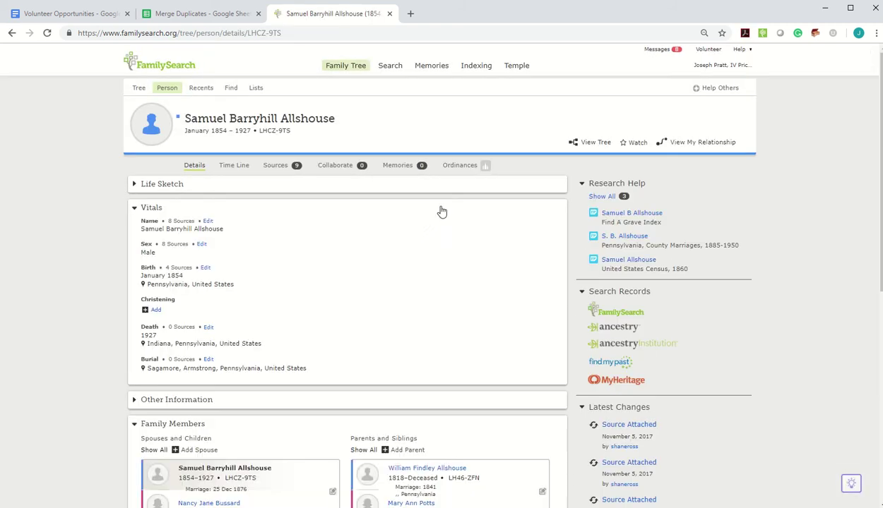
click(603, 199)
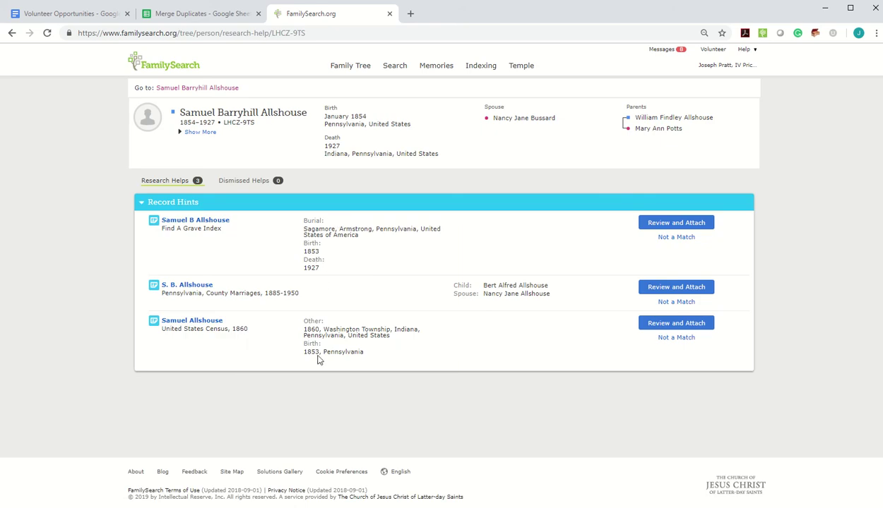
click(179, 89)
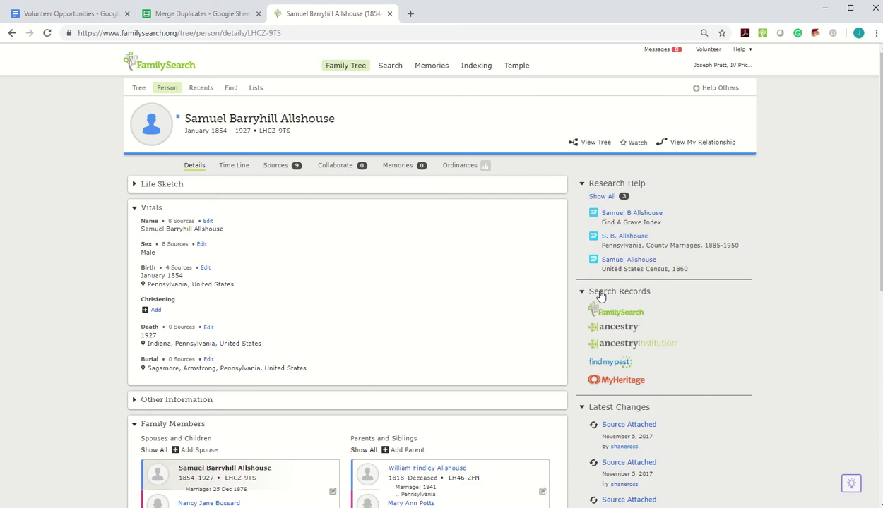
Search Ancestry for this person from the FamilySearch page and widen the search to include Family Trees
click(615, 328)
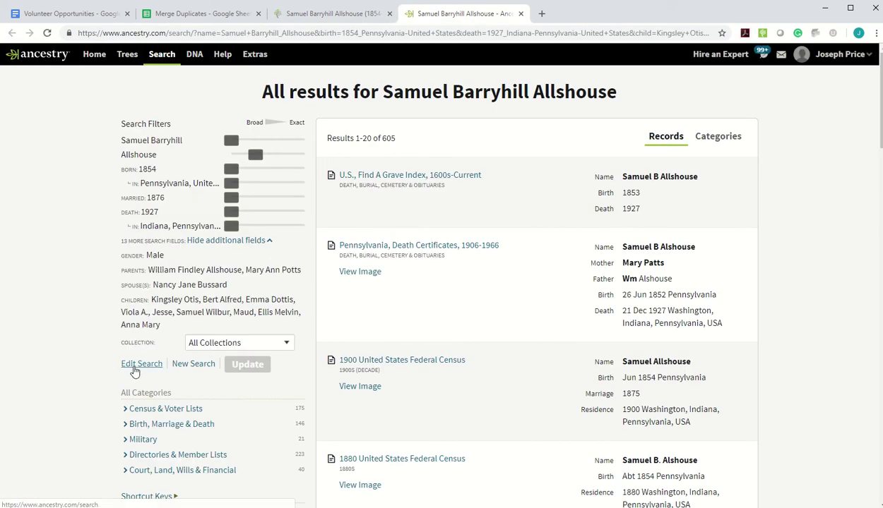
click(133, 365)
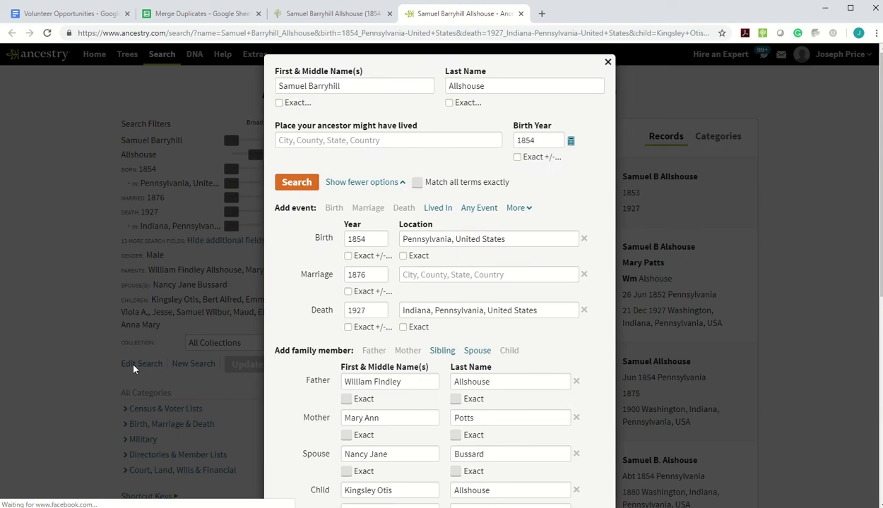
scroll(477, 313, down, 5)
click(415, 447)
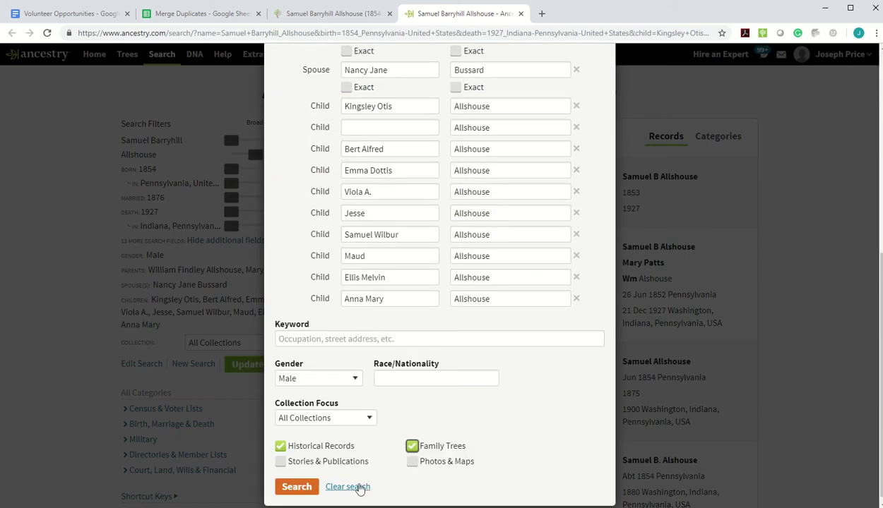
click(297, 488)
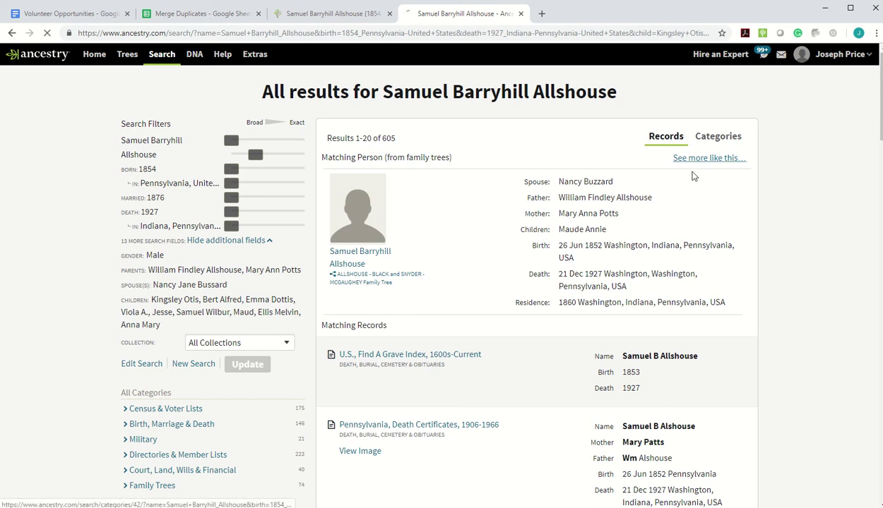
Look through all matching Ancestry family trees and open the person's facts from the first public member tree
click(676, 162)
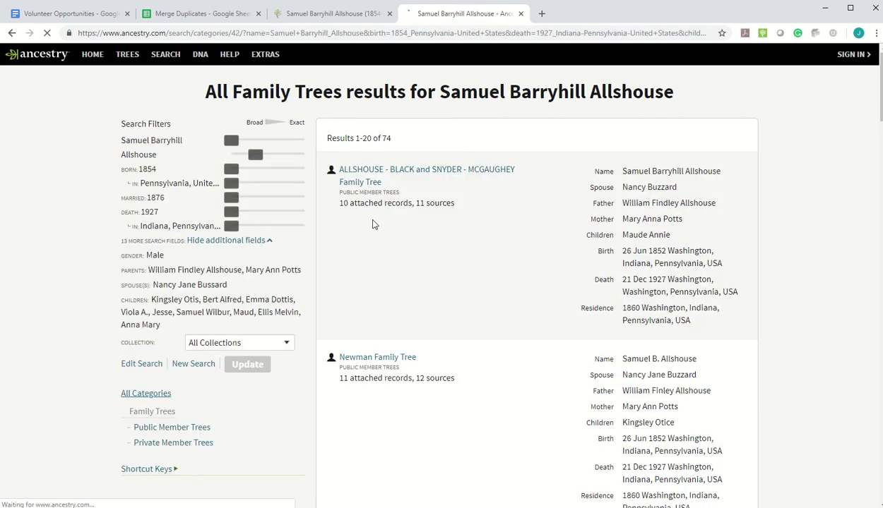
scroll(696, 233, down, 1)
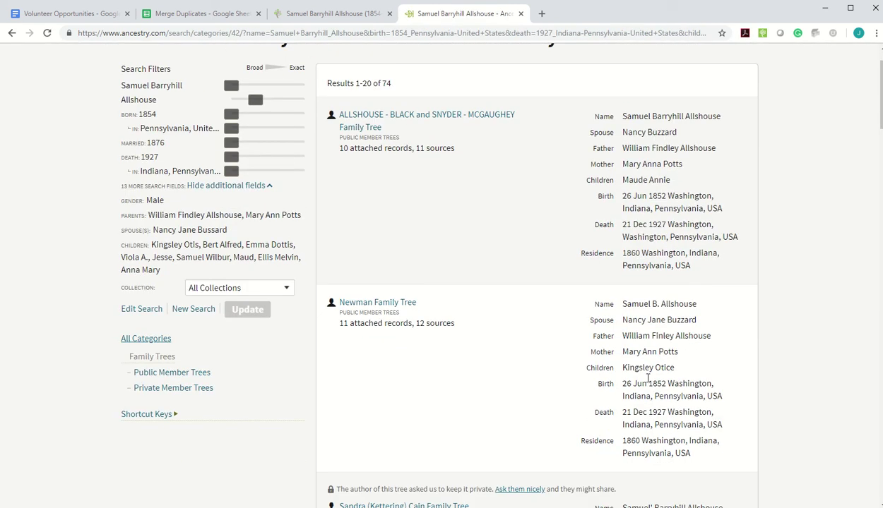
scroll(717, 345, down, 5)
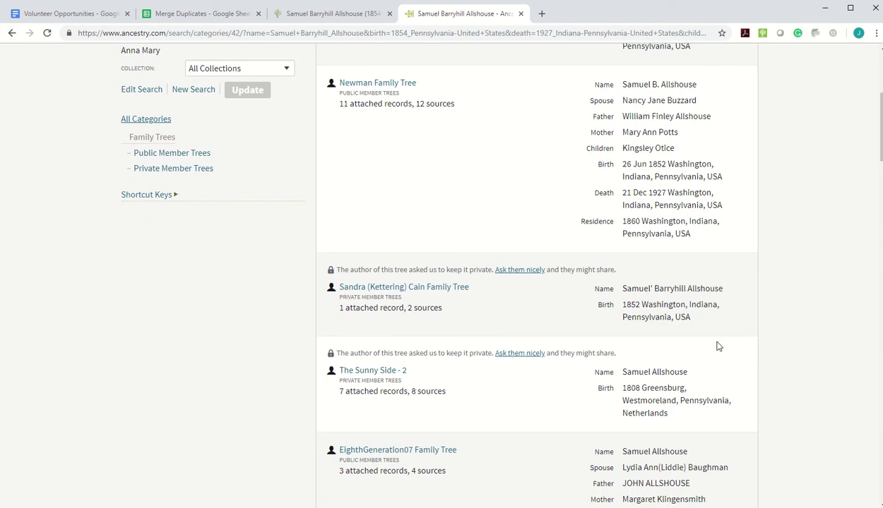
scroll(711, 345, up, 6)
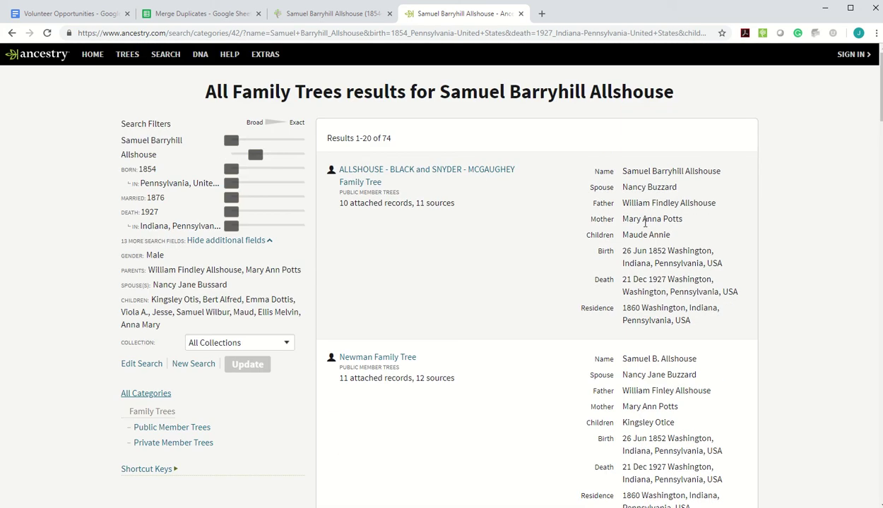
click(398, 171)
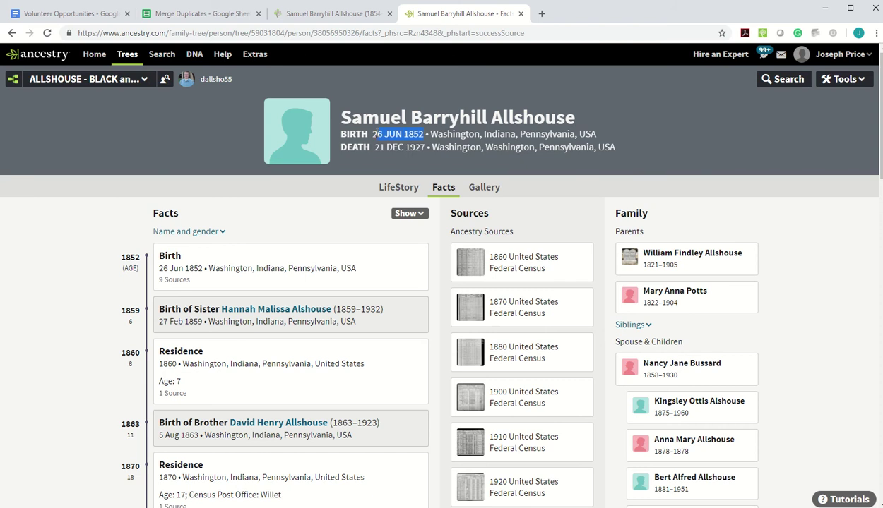
Edit the person's birth on FamilySearch, replacing the birth date with the standardized full date from the Ancestry tree
click(325, 13)
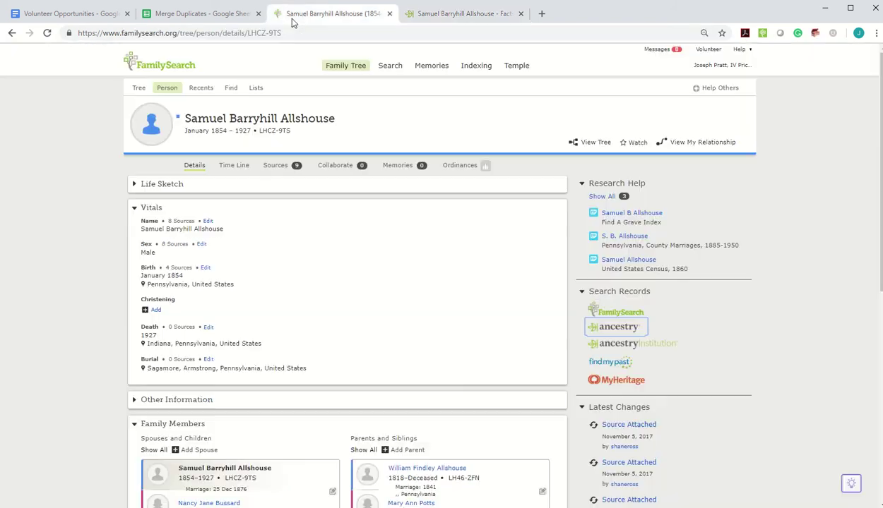
click(205, 267)
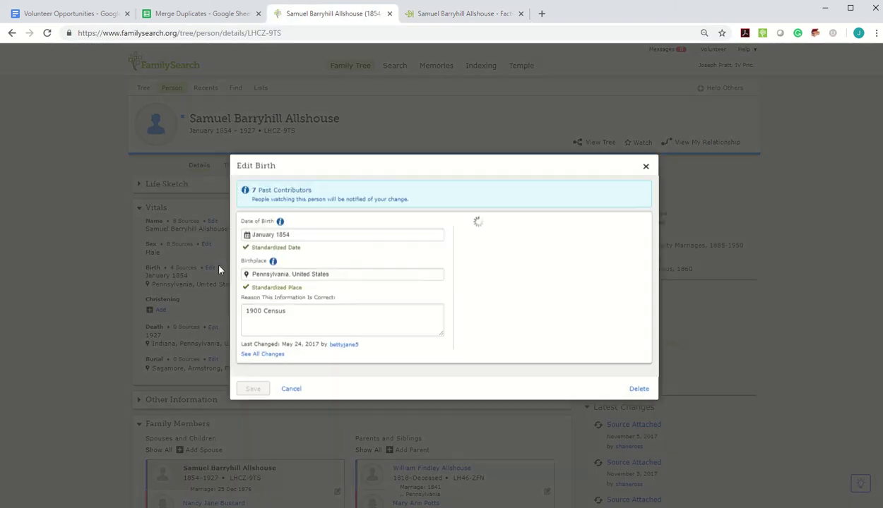
triple_click(306, 235)
text(26 JUN 1852)
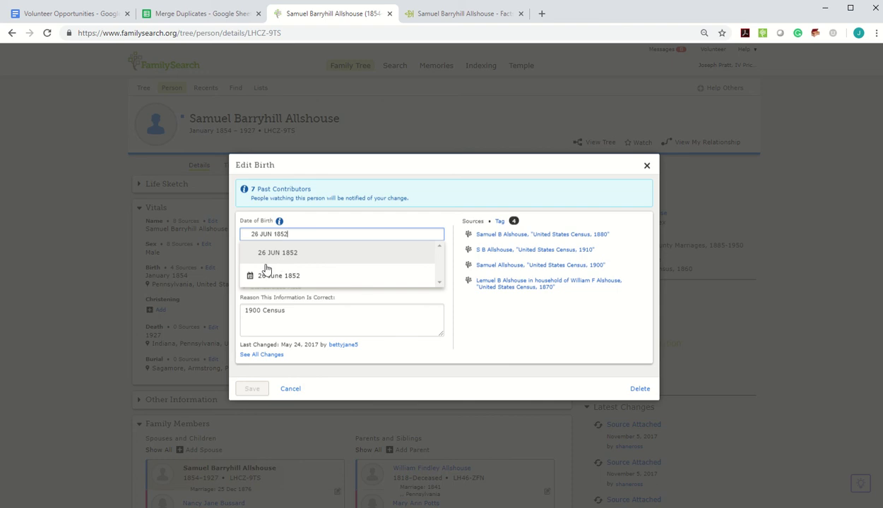
click(269, 276)
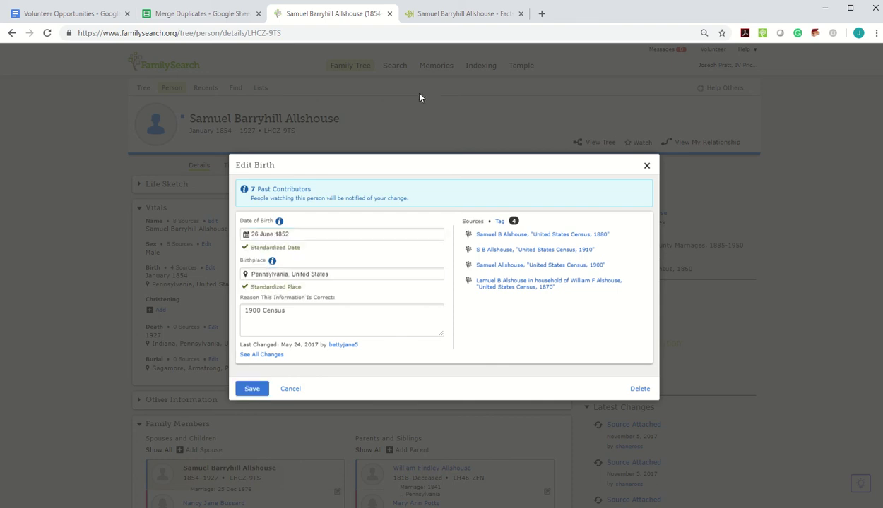
Set the birthplace to Washington Township, Indiana, Pennsylvania, United States, and save the birth without changing the reason
key(ctrl+Tab)
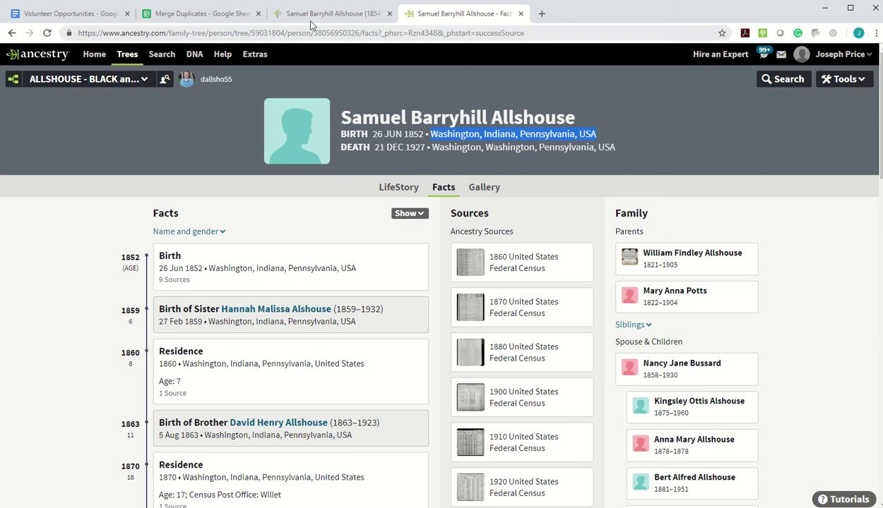
key(ctrl+shift+Tab)
triple_click(349, 269)
text(Washington, Indiana, Pennsylvania, USA)
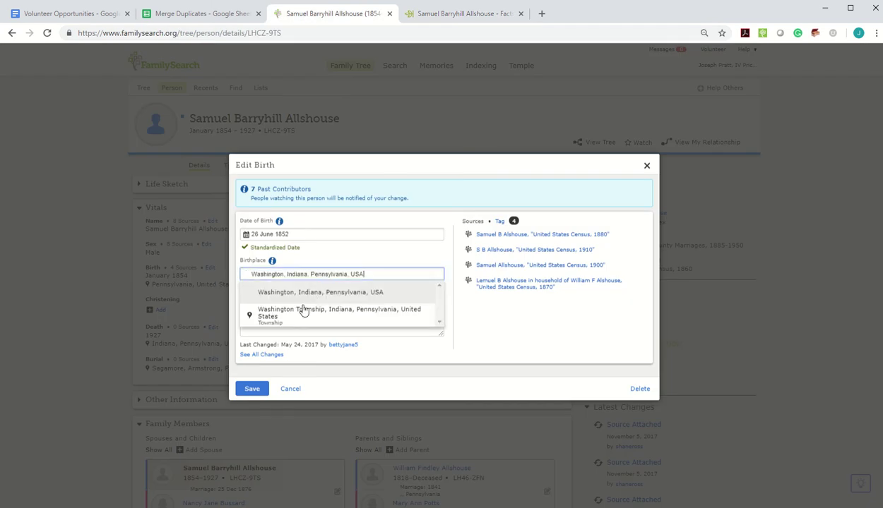
click(261, 310)
click(248, 389)
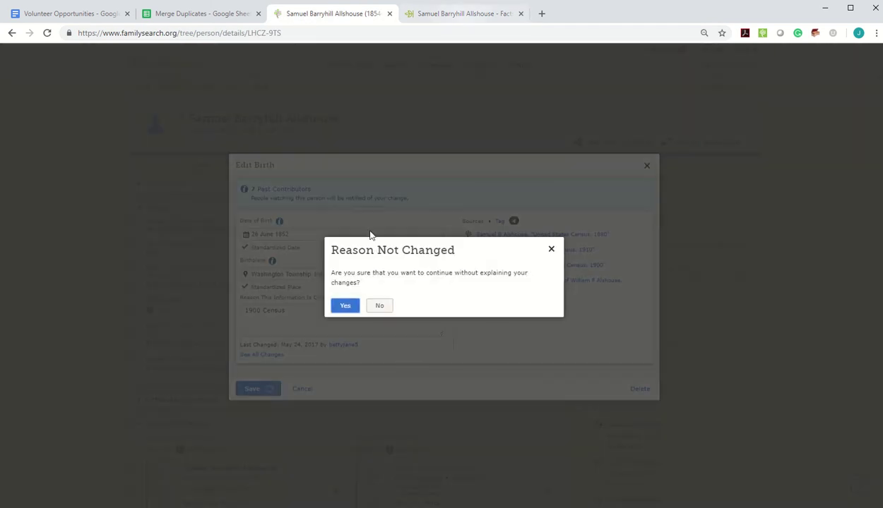
click(344, 305)
Check the birth date given in the 1900 United States Federal Census source of the Ancestry person
click(444, 14)
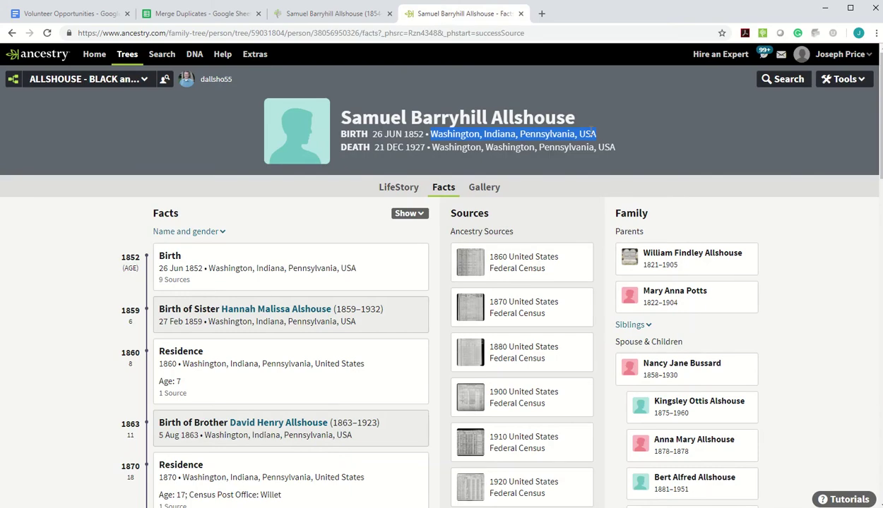
scroll(577, 318, down, 2)
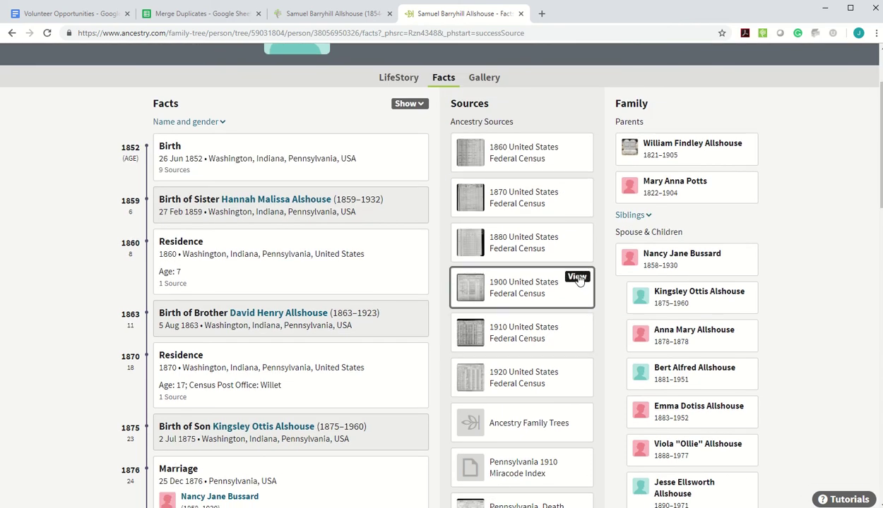
click(577, 277)
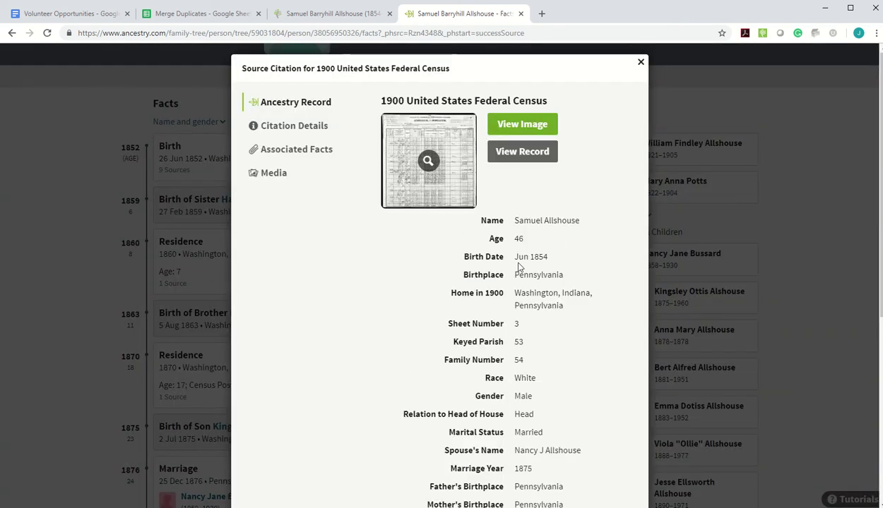
click(640, 62)
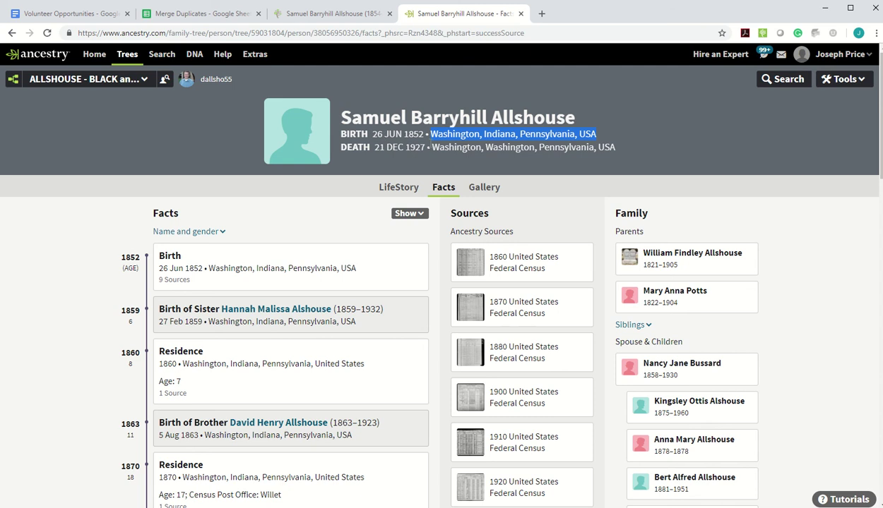
Check the edited birth on FamilySearch, reopen the row 762 merge link from the spreadsheet and compare both persons' vitals
click(310, 14)
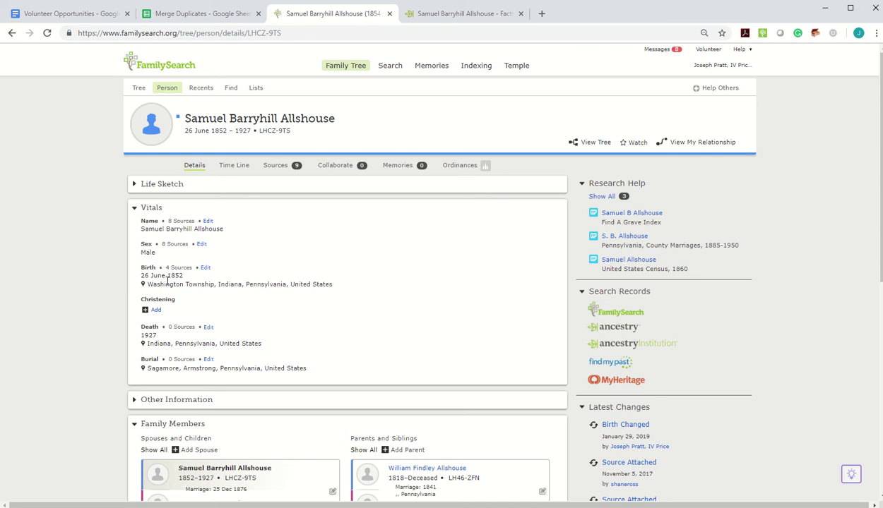
click(215, 15)
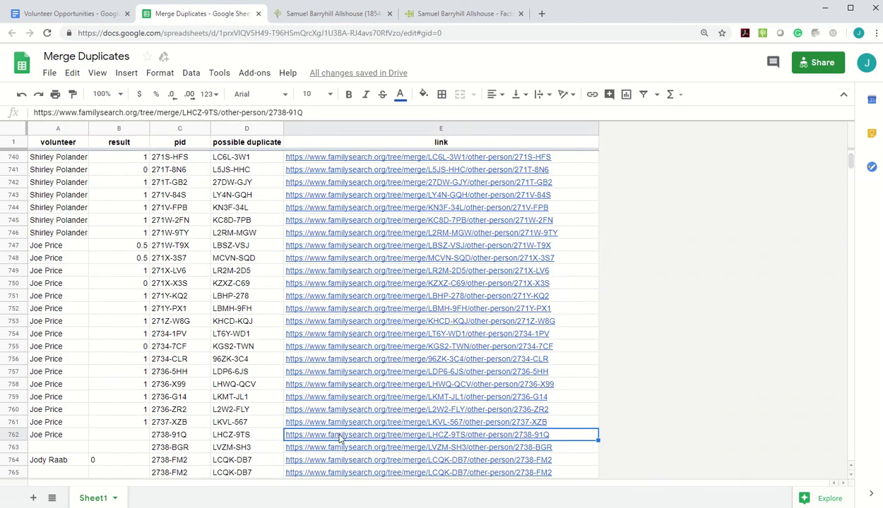
click(332, 418)
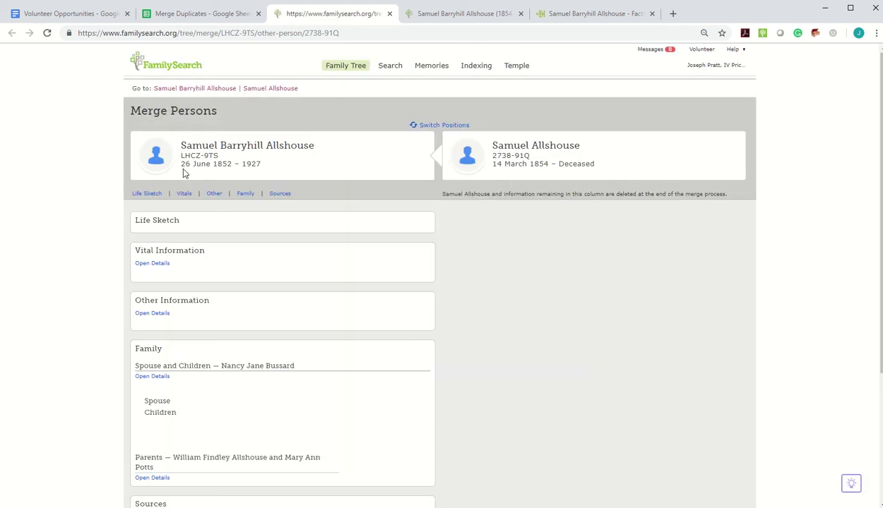
click(184, 194)
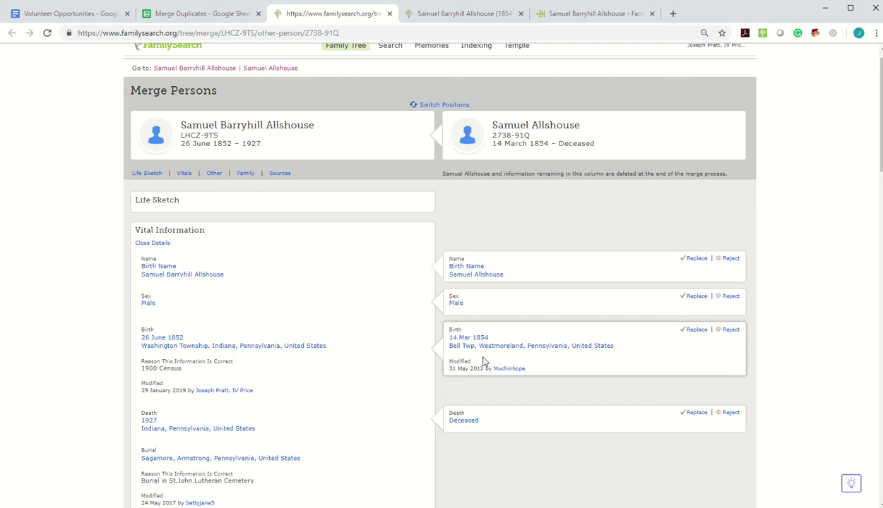
Return to the Merge Duplicates spreadsheet and record the result 0 for row 762
click(180, 15)
click(136, 435)
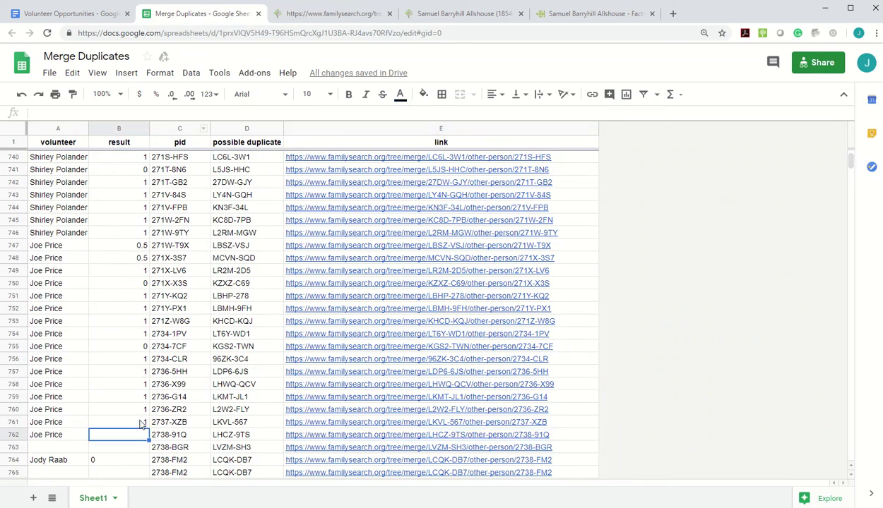
text(0)
key(Return)
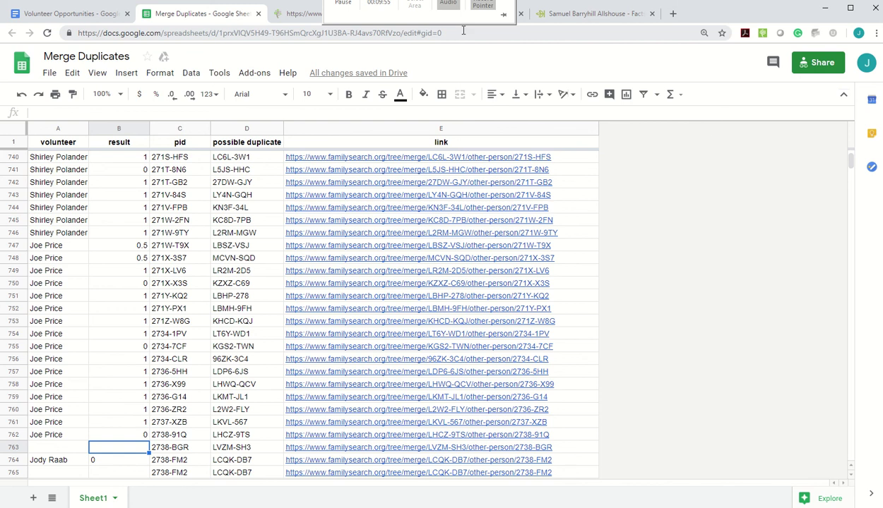
mouse_move(420, 1)
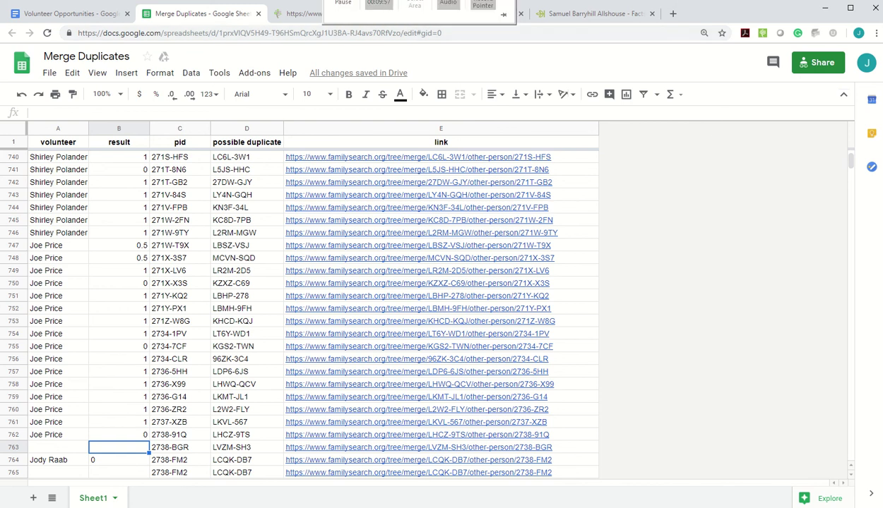